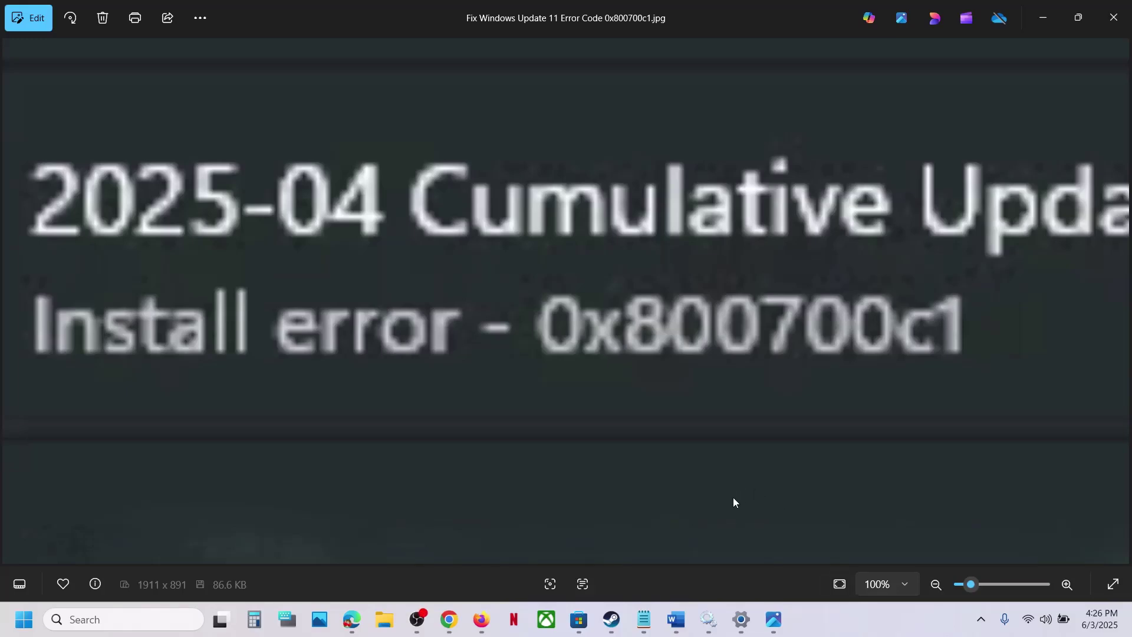
Look over the 0x800700c1 install error screenshot, then return to the up-to-date Windows Update page
click(734, 607)
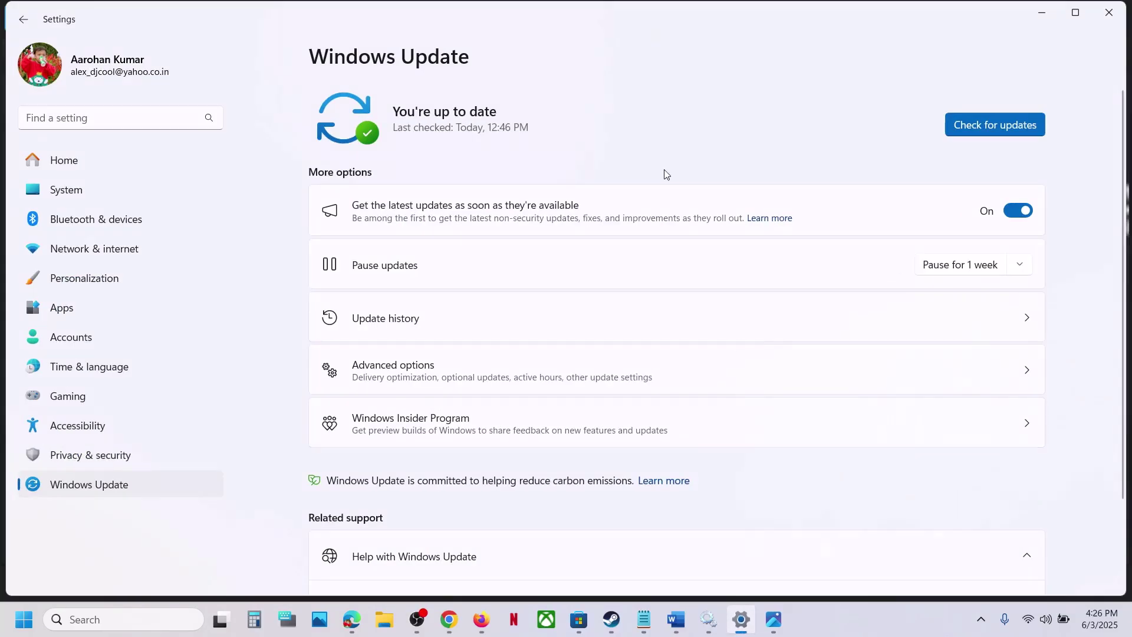
click(1041, 12)
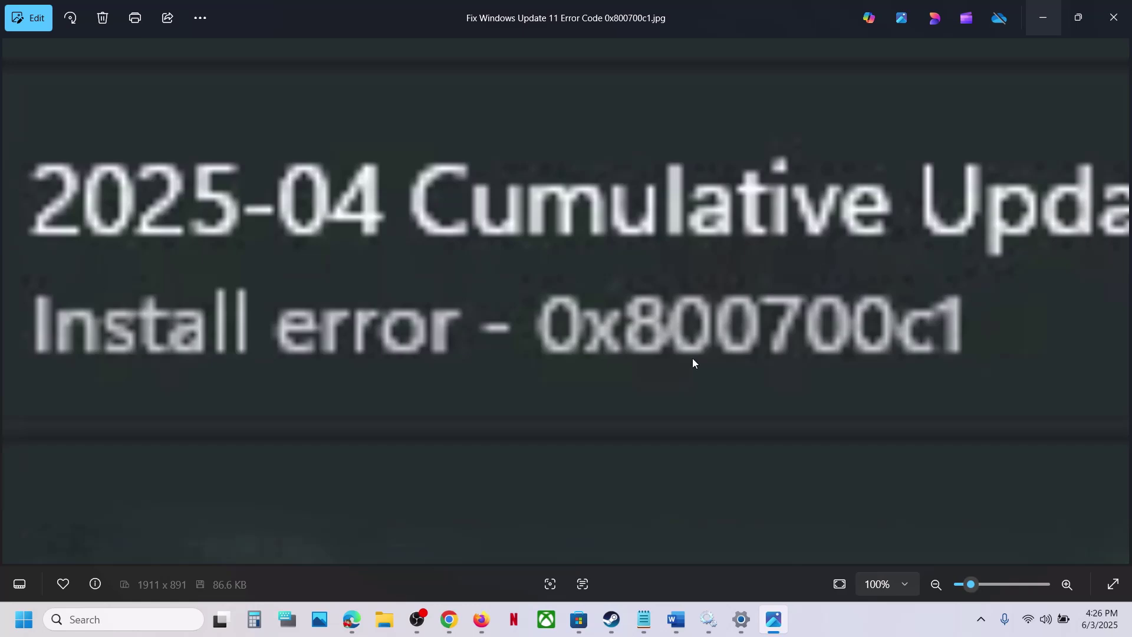
click(846, 629)
click(741, 619)
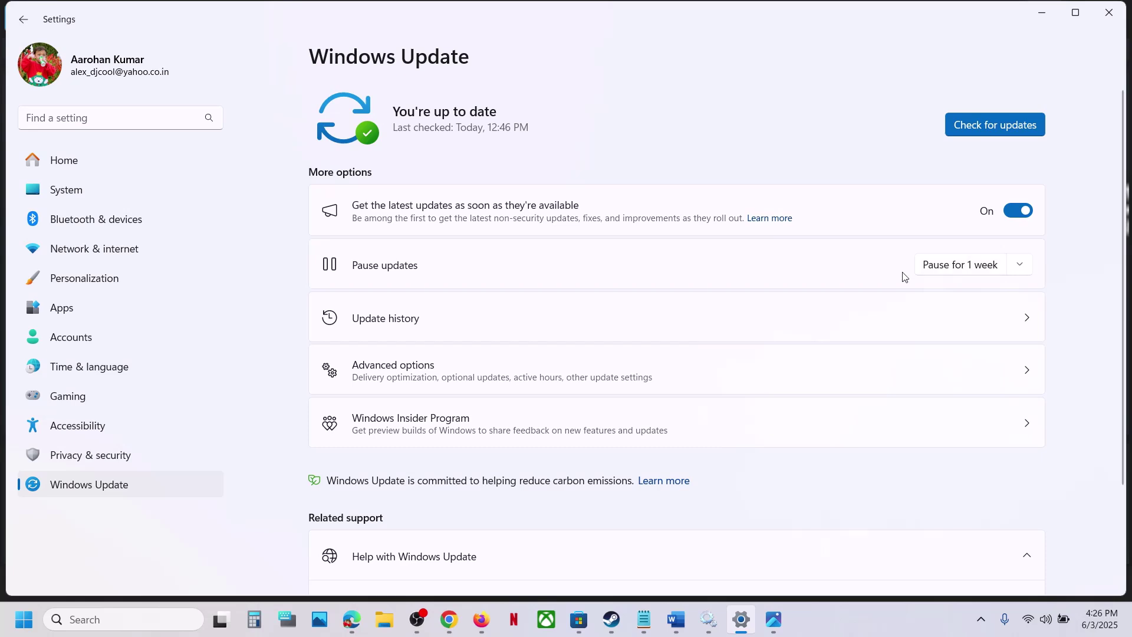
Pause updates for 1 week, then resume them so Windows checks again
click(954, 267)
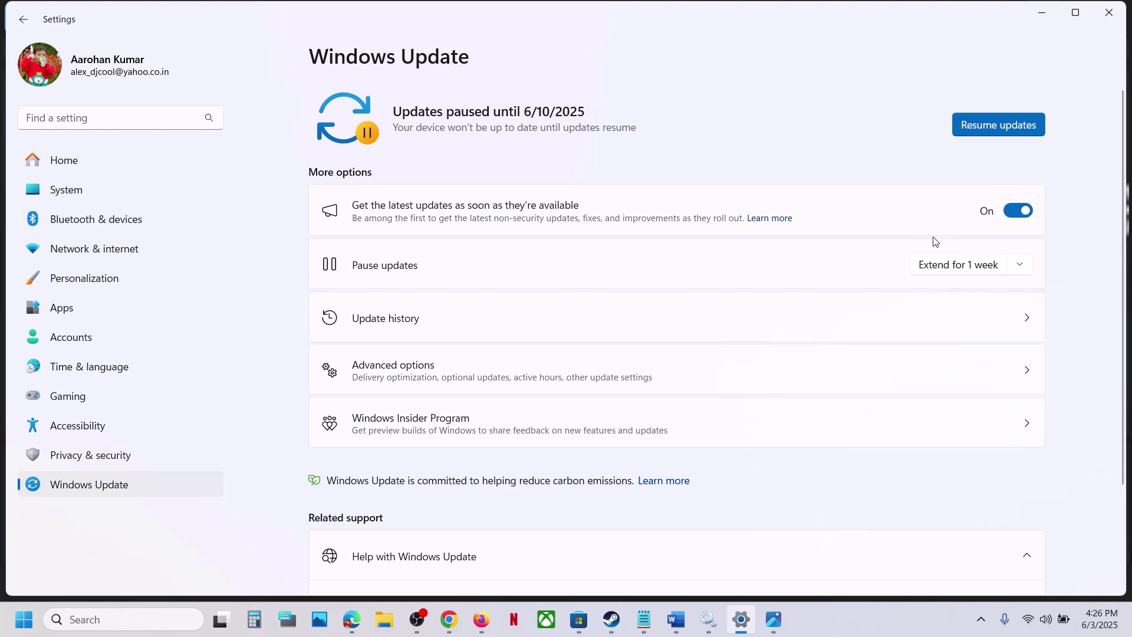
click(995, 125)
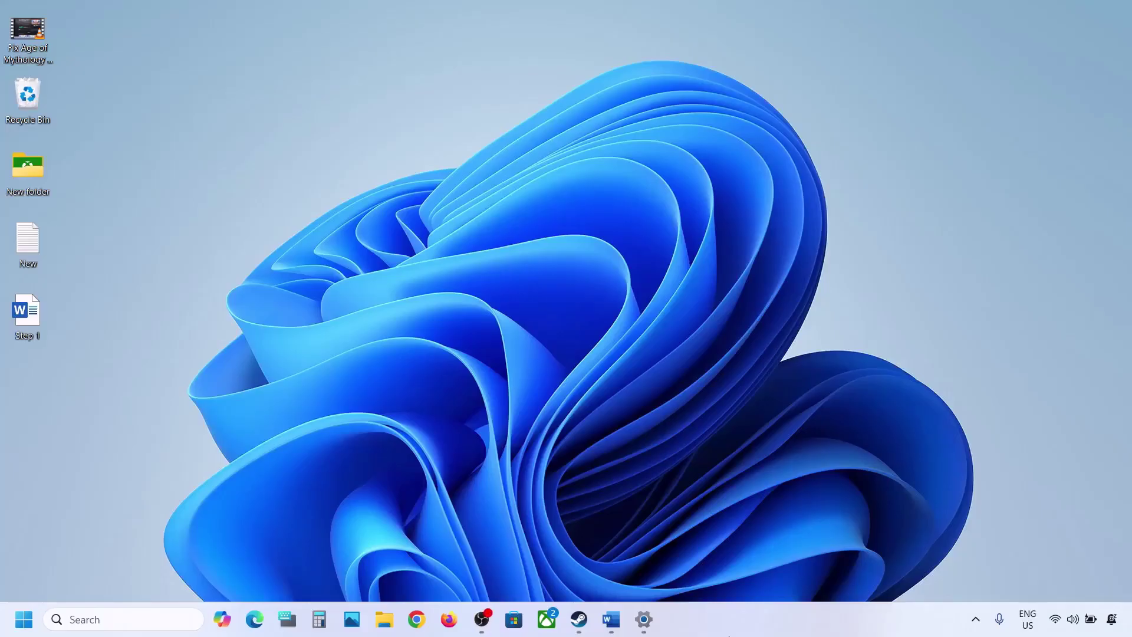
Note Step 1, Start App Readiness Service, in the Word guide, then search Windows for 'services'
click(612, 619)
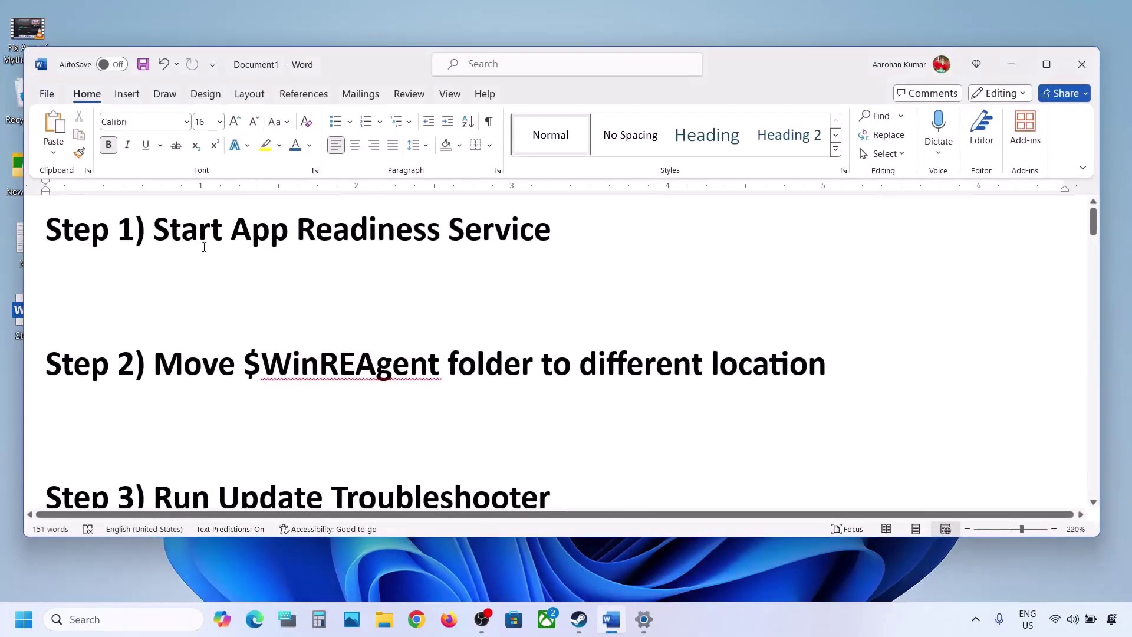
drag(169, 231, 554, 235)
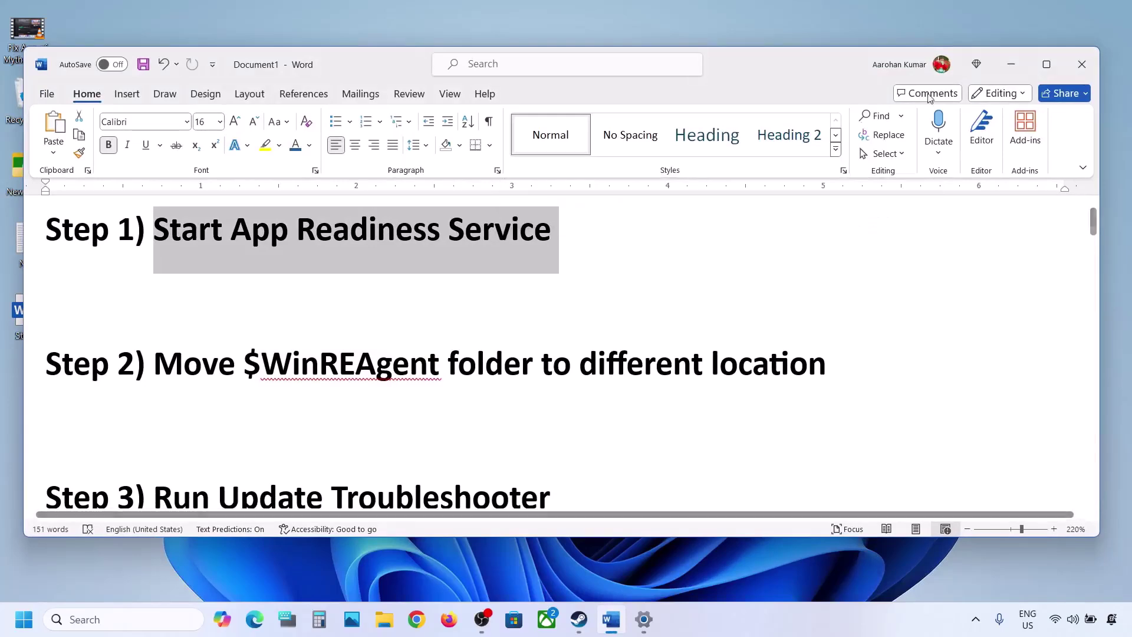
click(1010, 71)
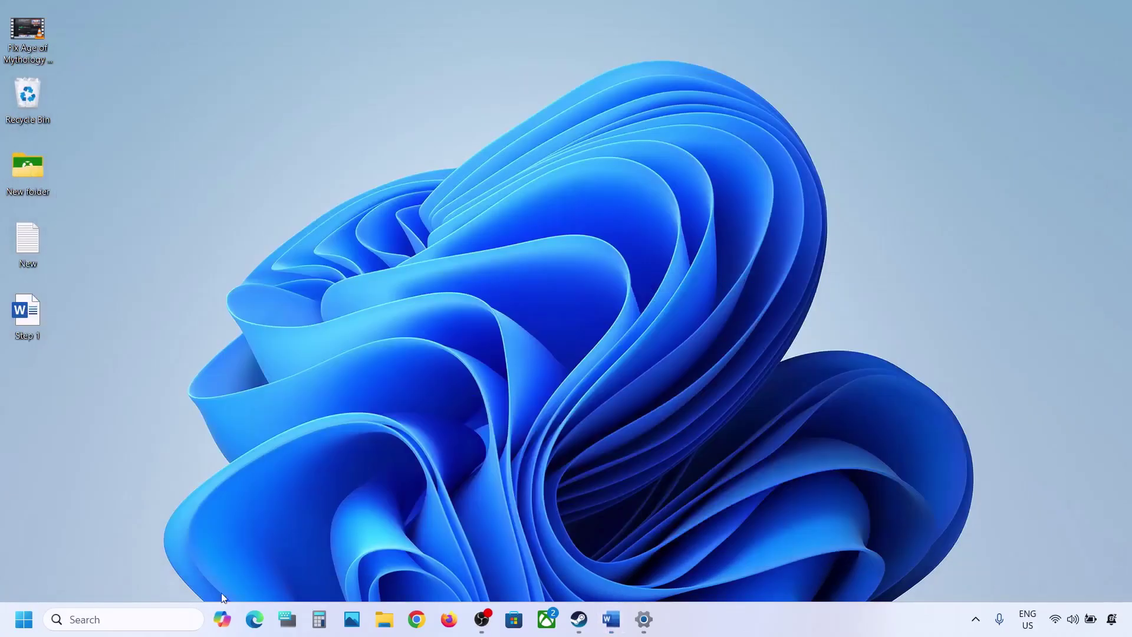
click(166, 616)
text(services)
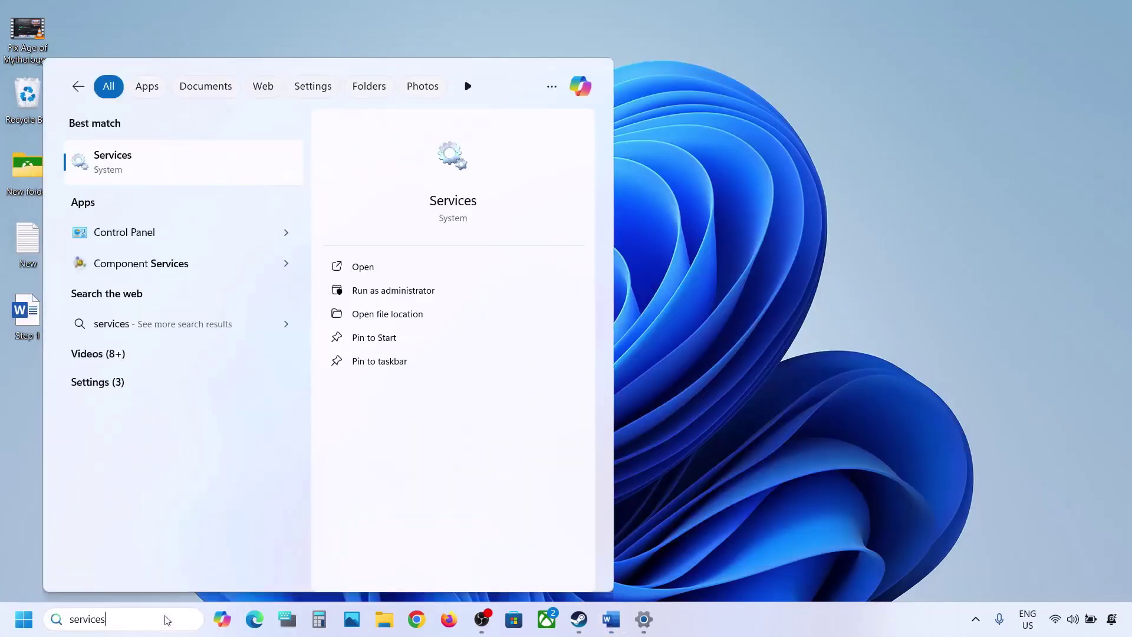
Set App Readiness to Automatic startup, start the service, then close the Services console
click(289, 164)
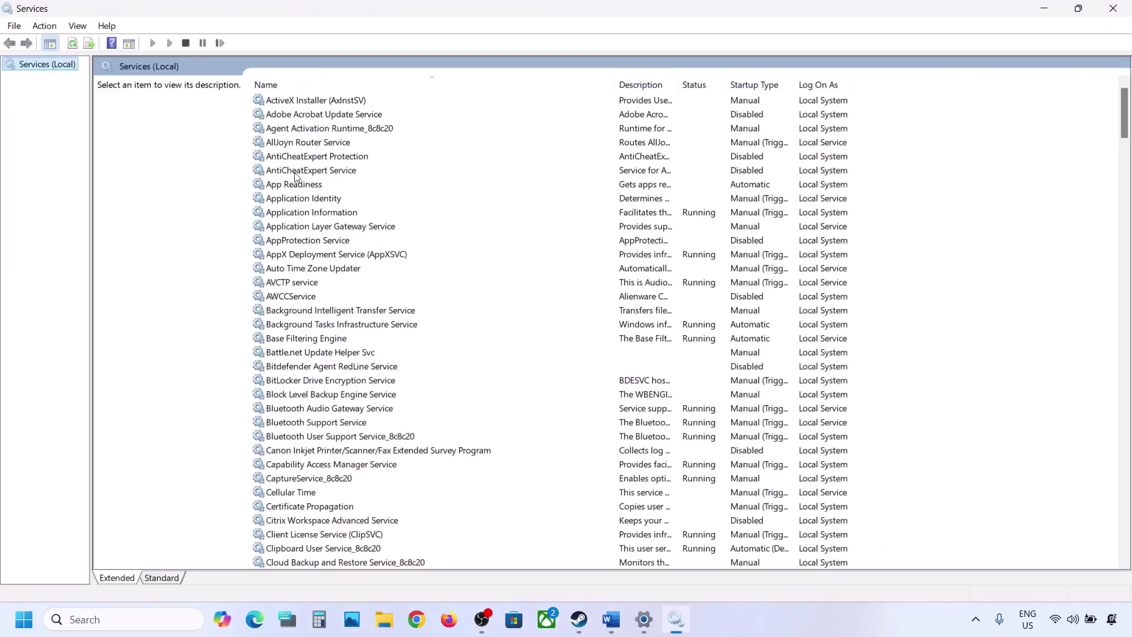
click(295, 182)
double_click(342, 187)
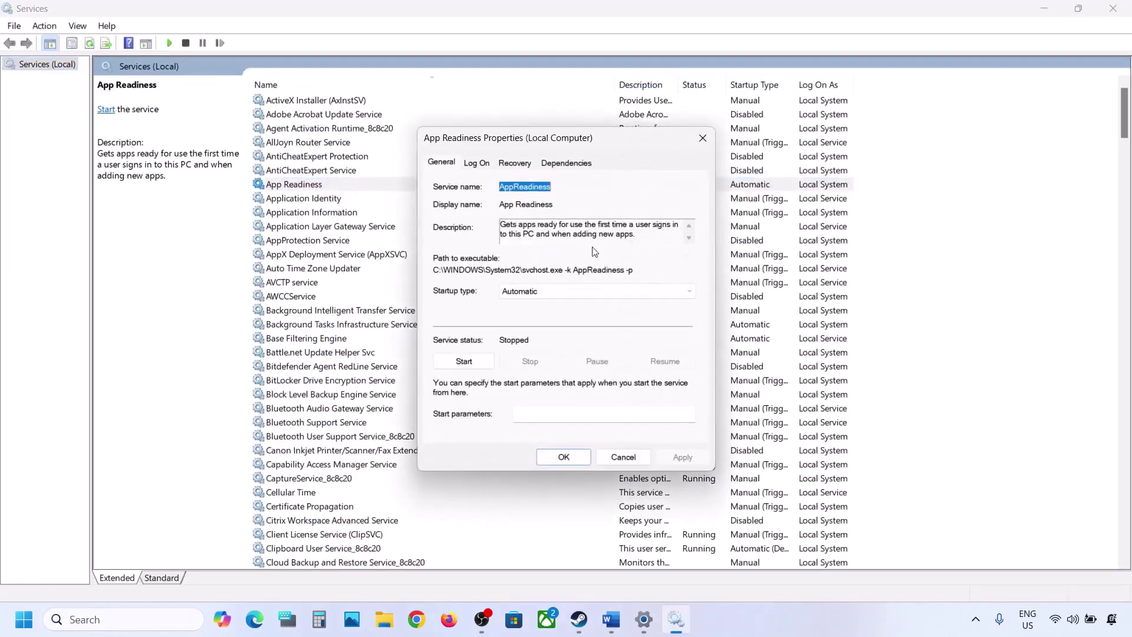
click(536, 291)
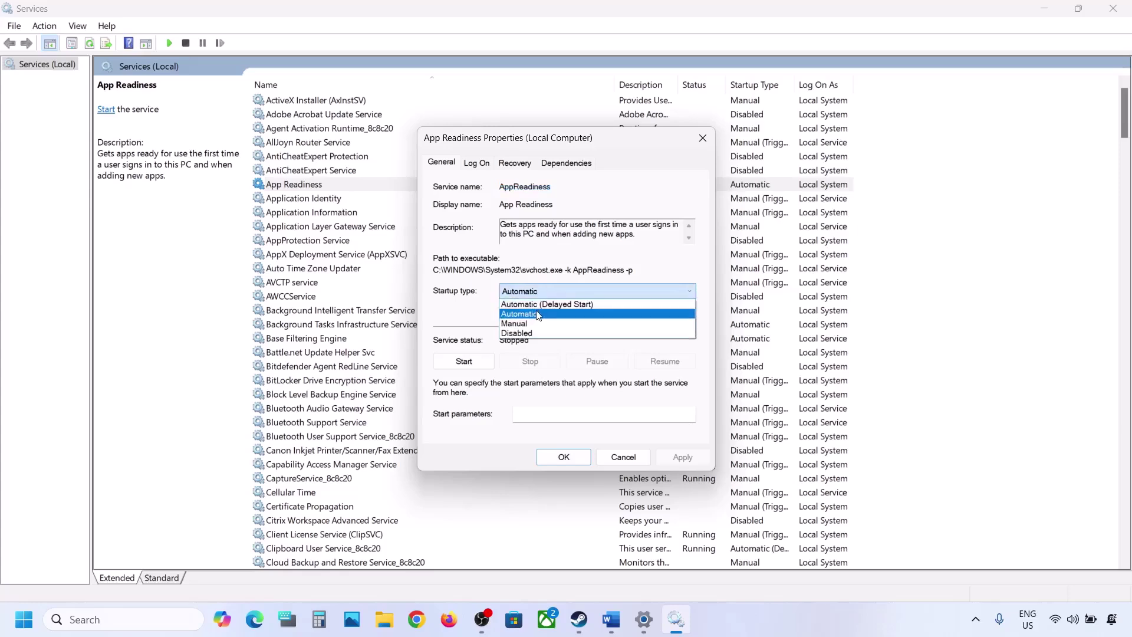
click(533, 301)
click(678, 456)
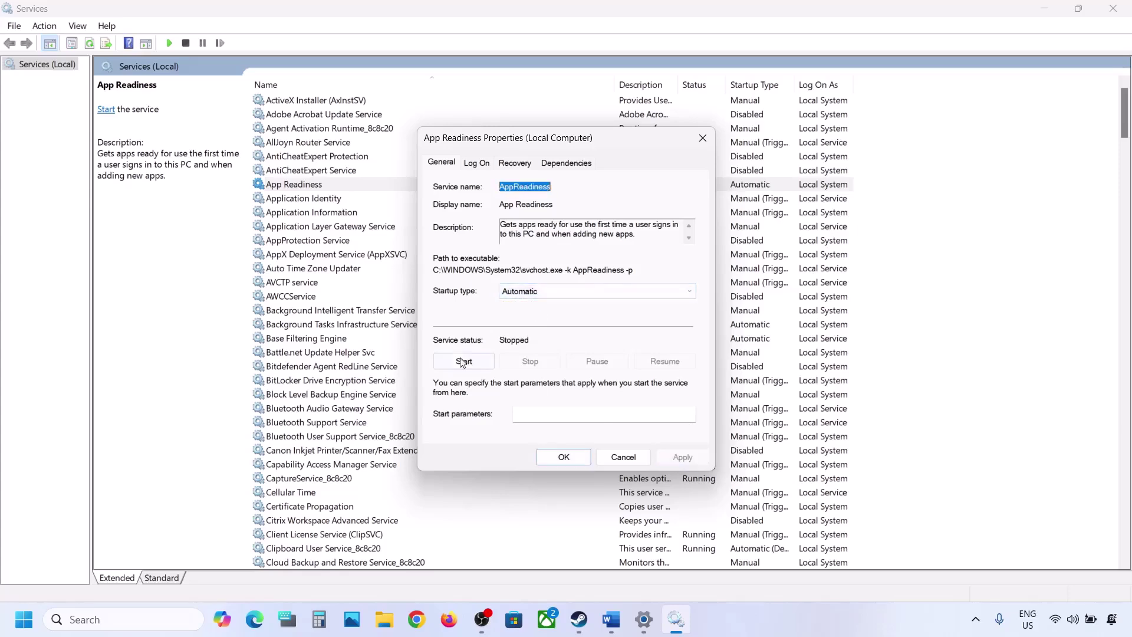
click(465, 362)
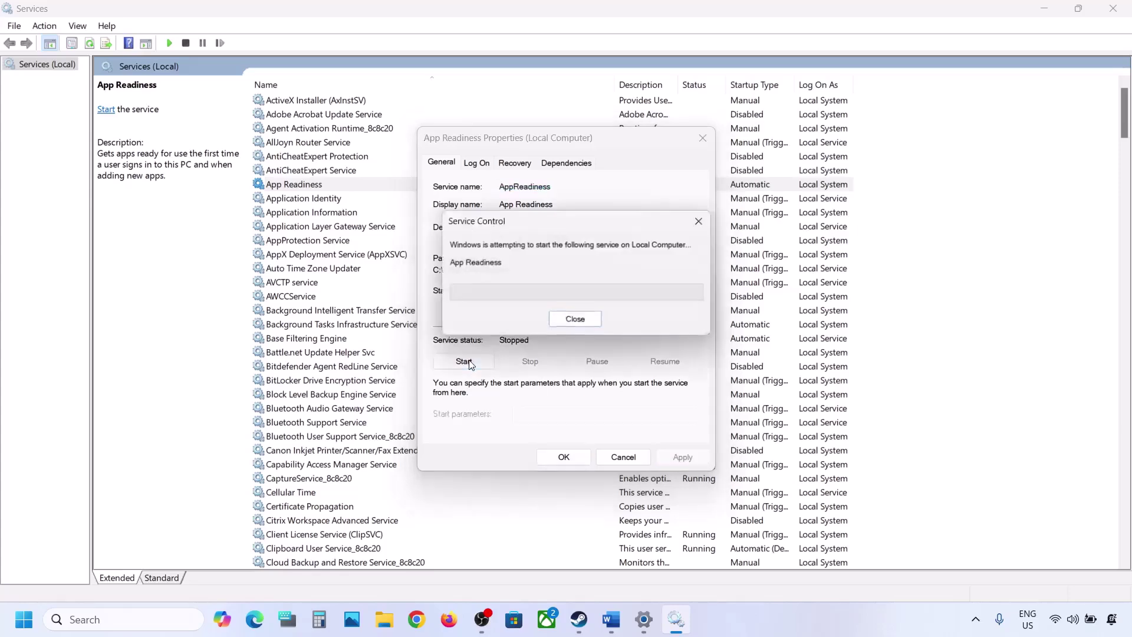
click(572, 461)
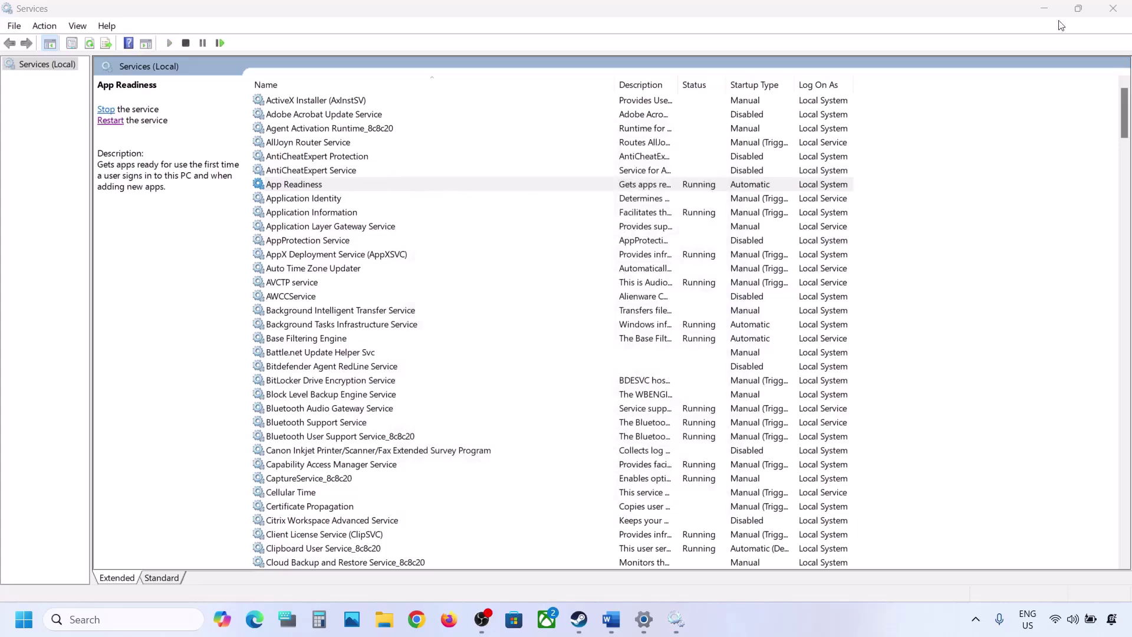
click(1113, 8)
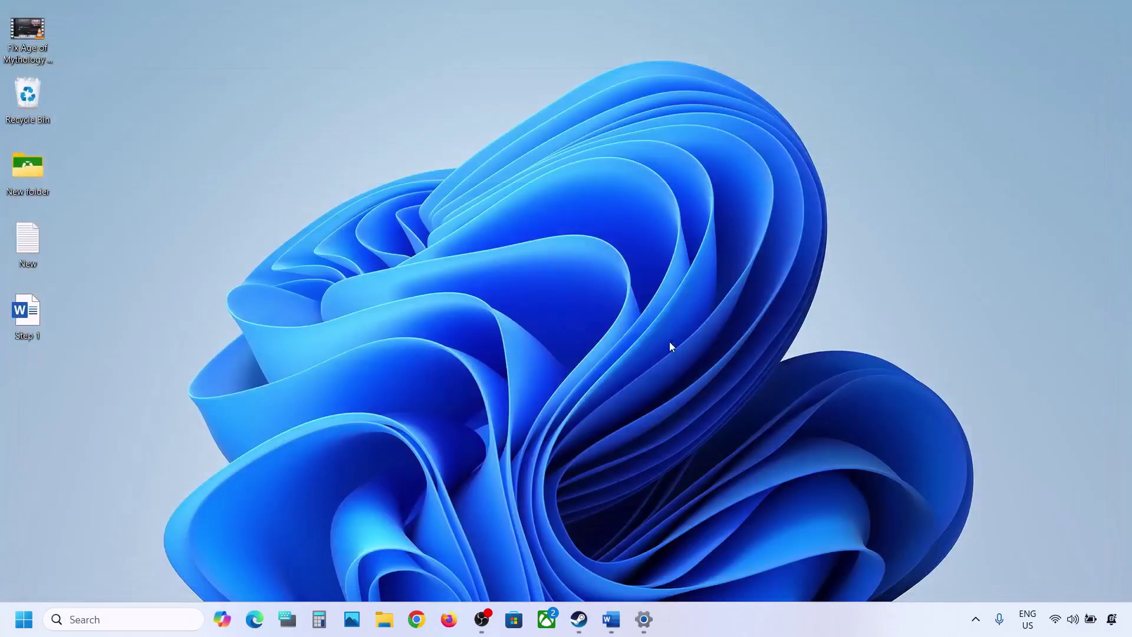
Check Step 2's $WinREAgent note and select that folder on the OS (C:) drive
click(611, 631)
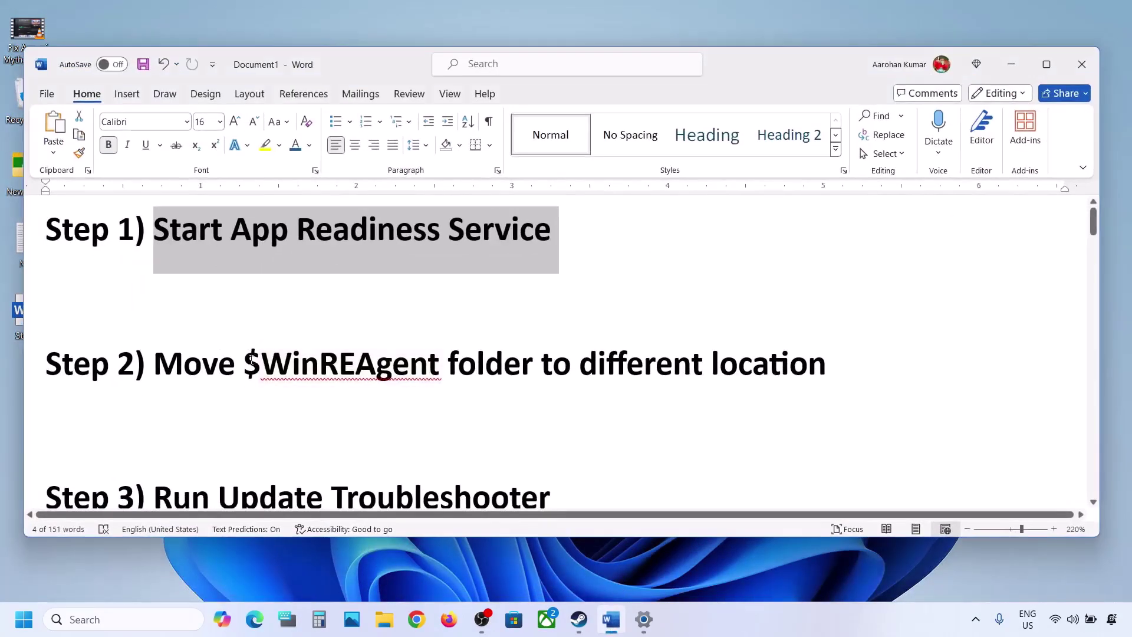
drag(251, 361, 410, 349)
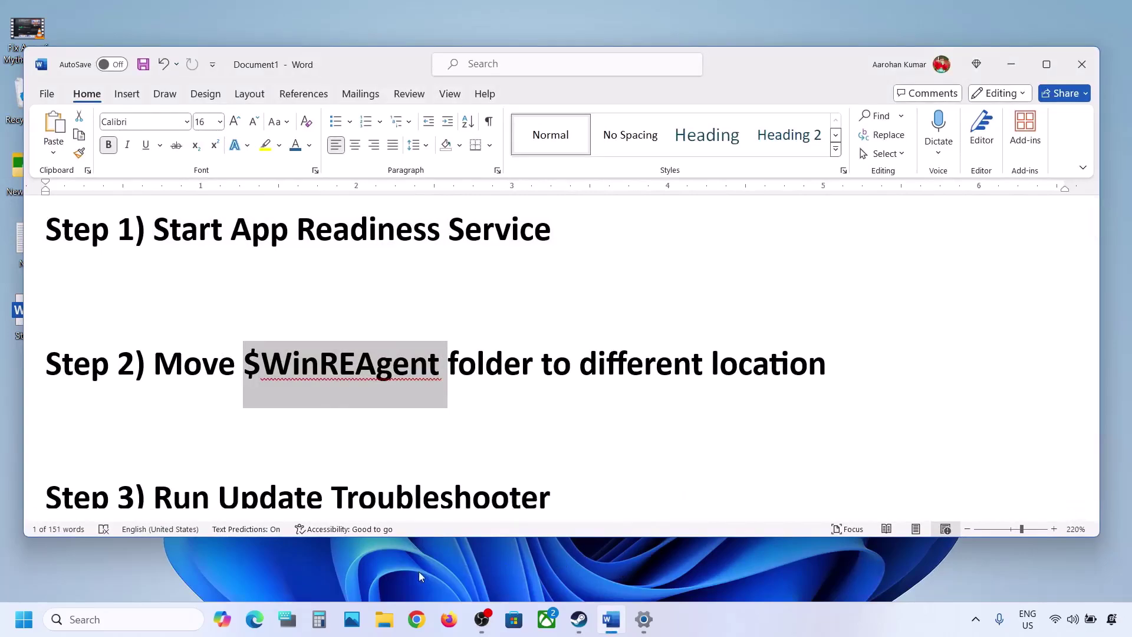
click(383, 619)
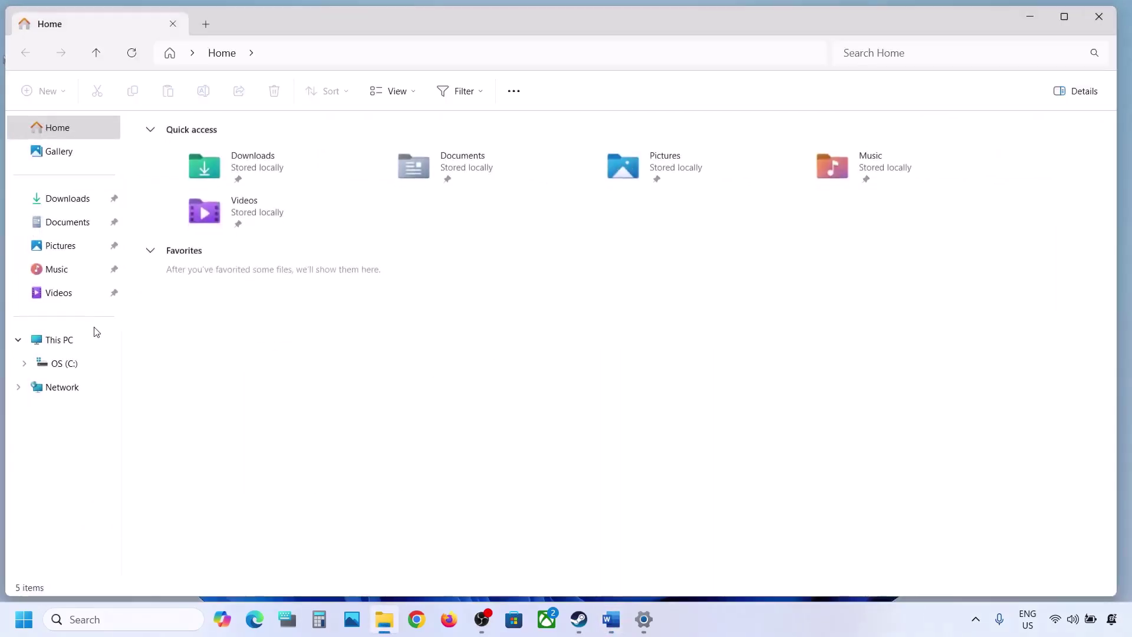
click(70, 342)
double_click(240, 155)
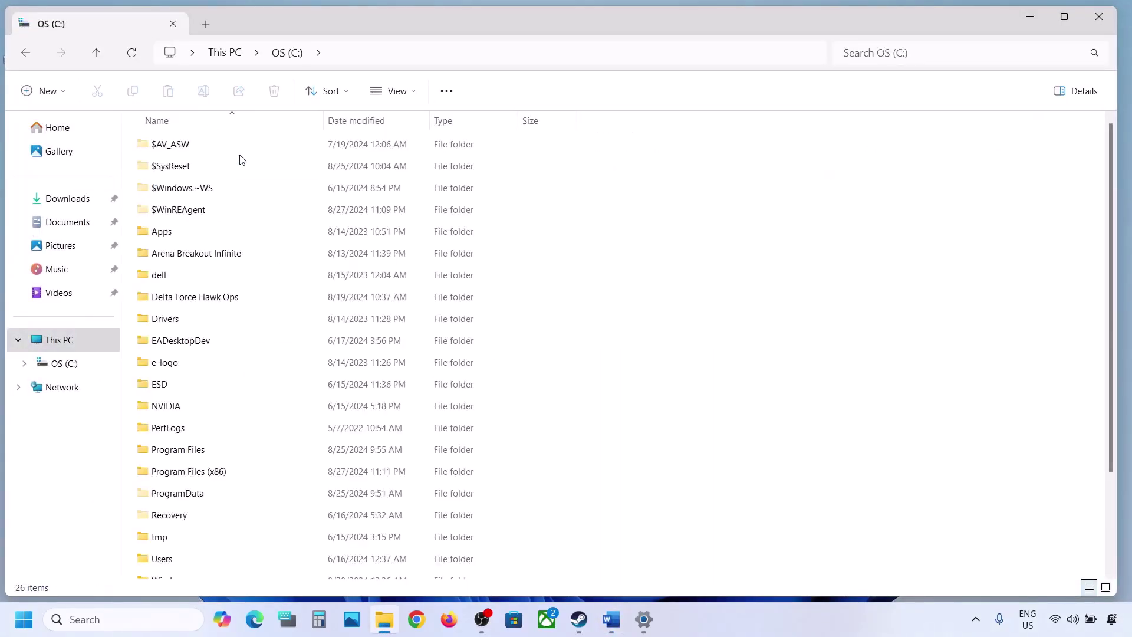
click(185, 212)
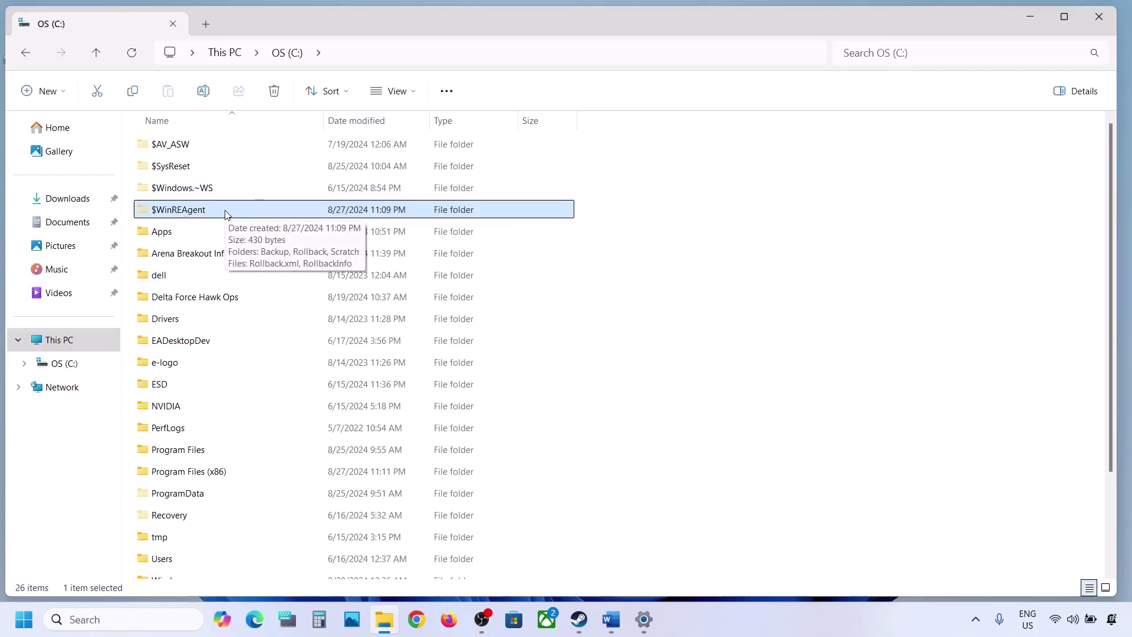
Copy the $WinREAgent folder from C: and paste it onto the desktop
click(414, 93)
mouse_move(389, 366)
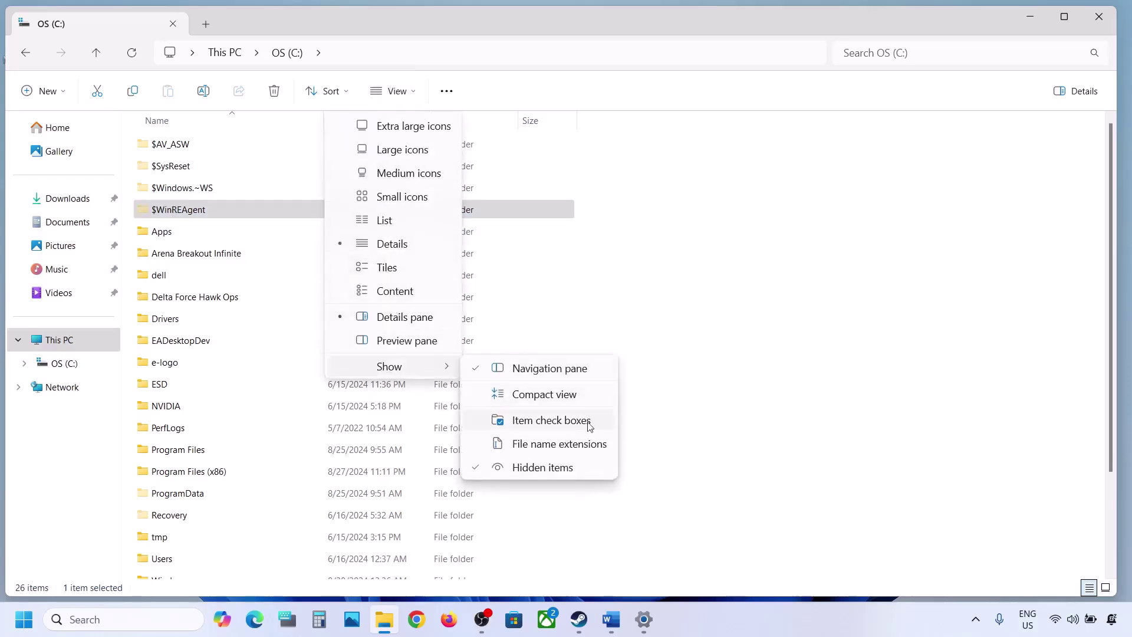
click(158, 212)
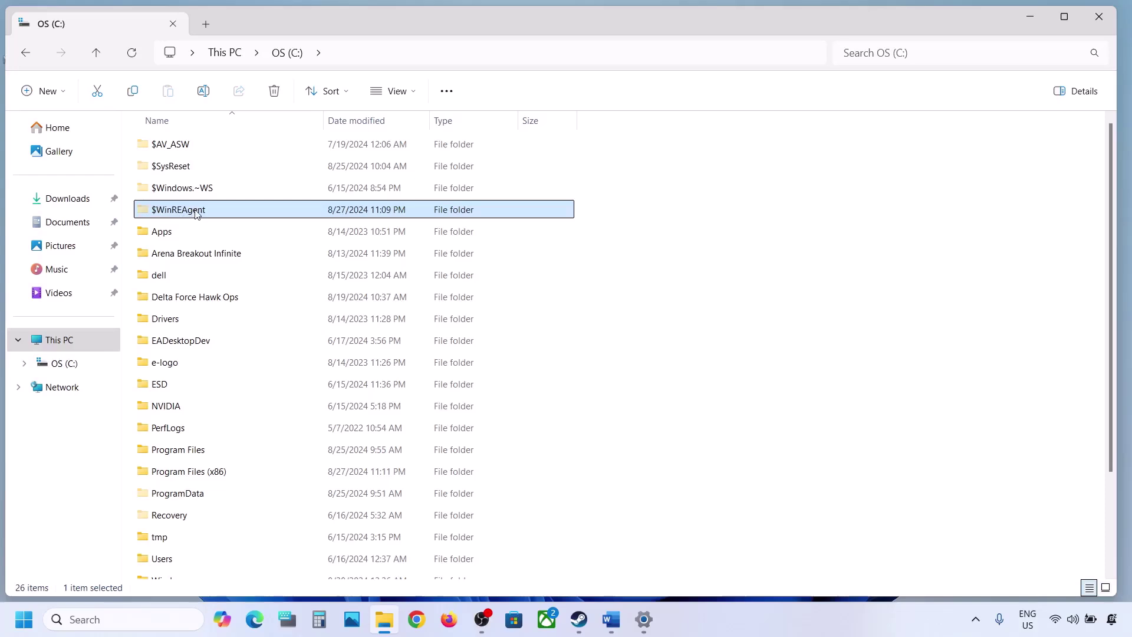
mouse_move(196, 214)
right_click(208, 214)
click(256, 194)
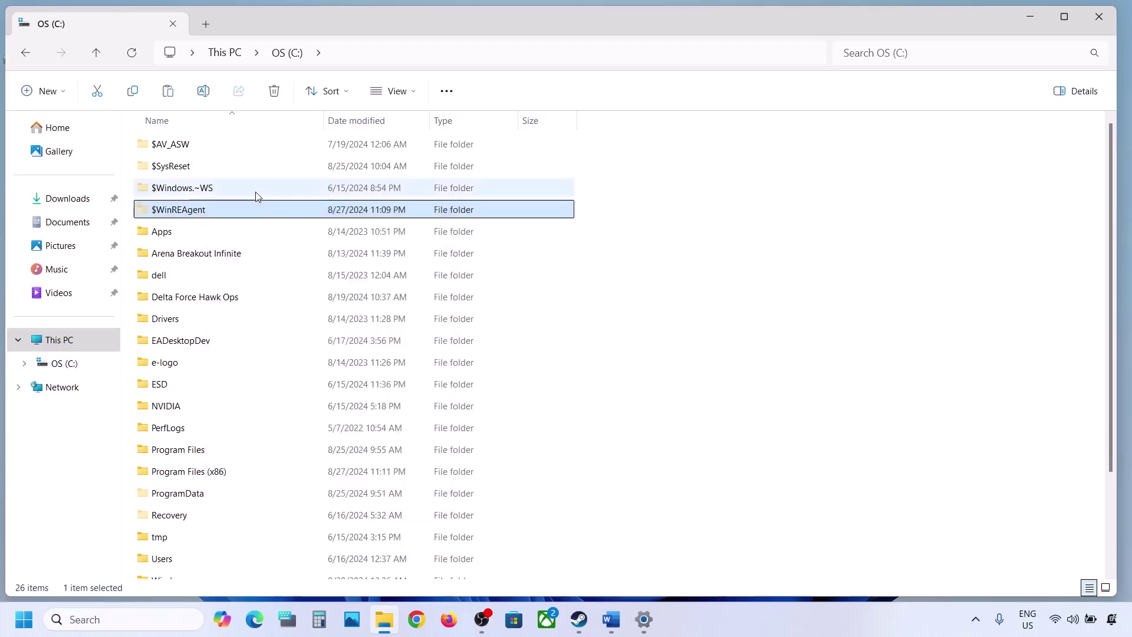
key(super+d)
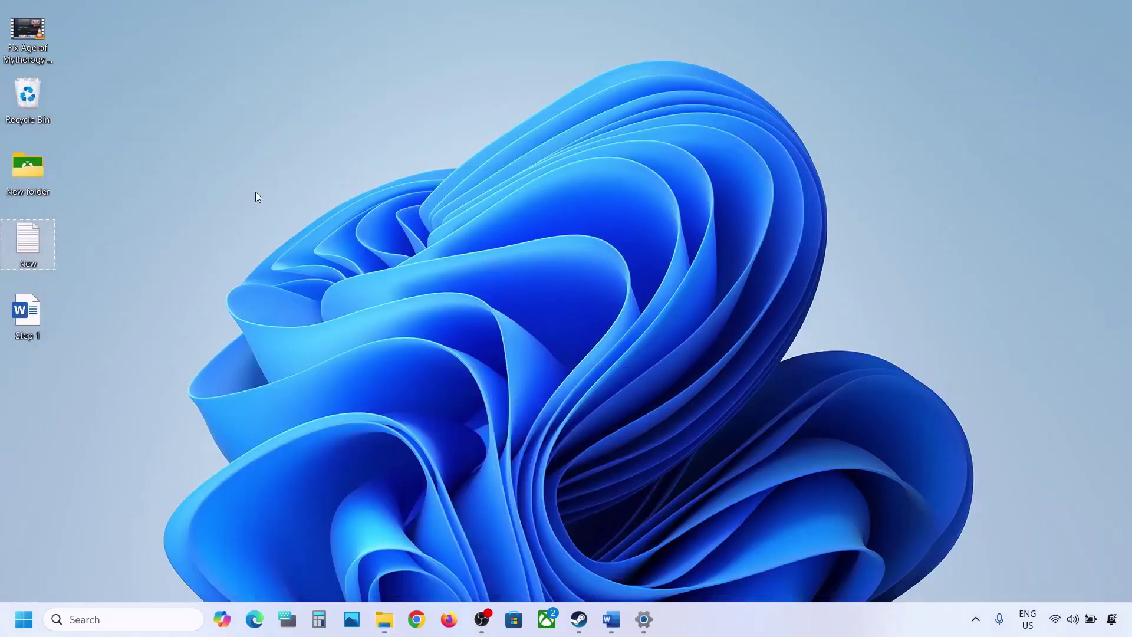
key(ctrl+v)
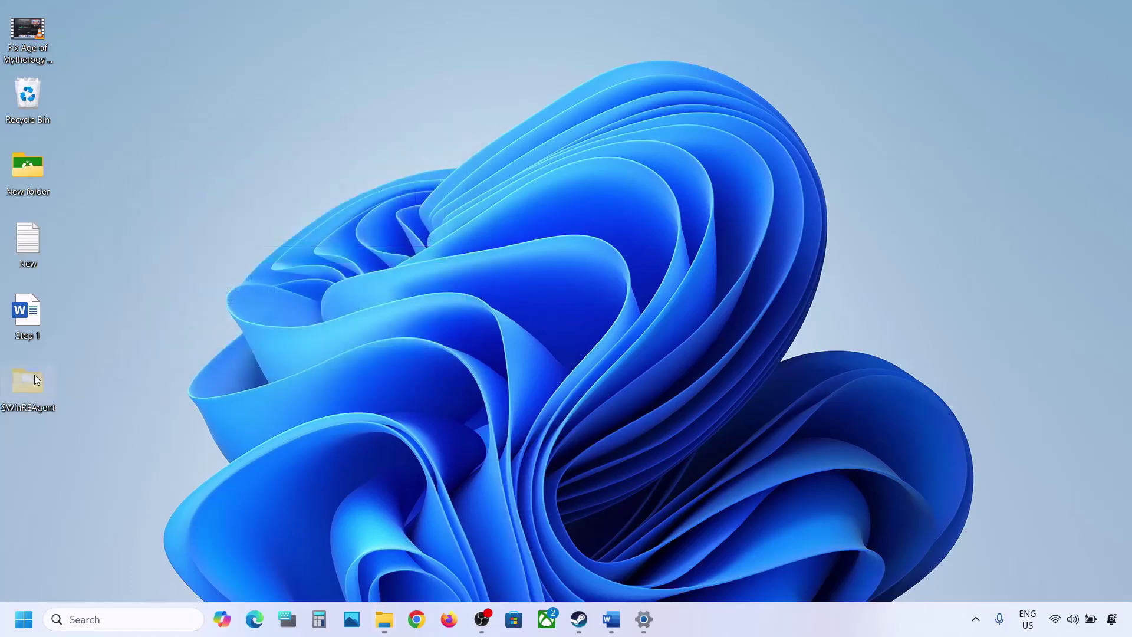
Delete the original $WinREAgent folder from the C: drive
click(383, 622)
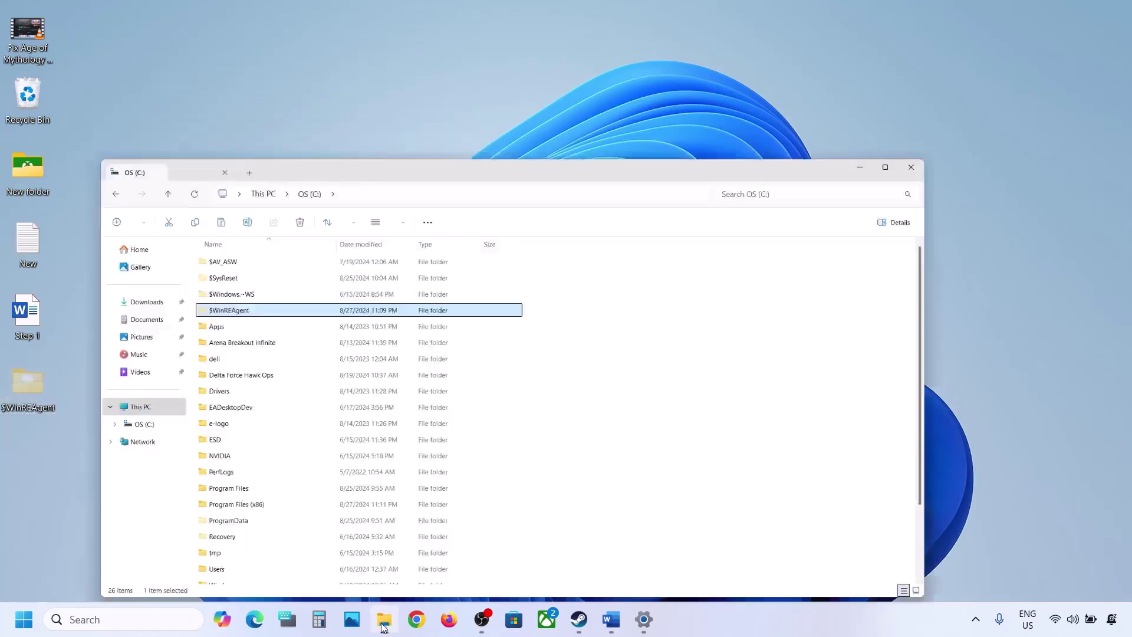
right_click(192, 213)
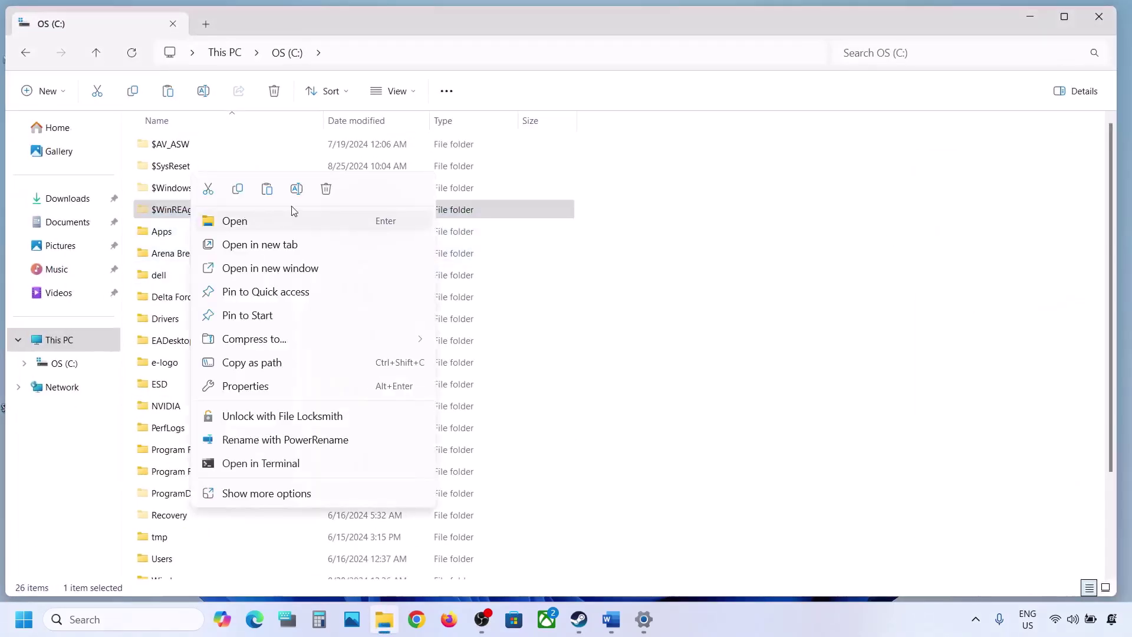
click(324, 187)
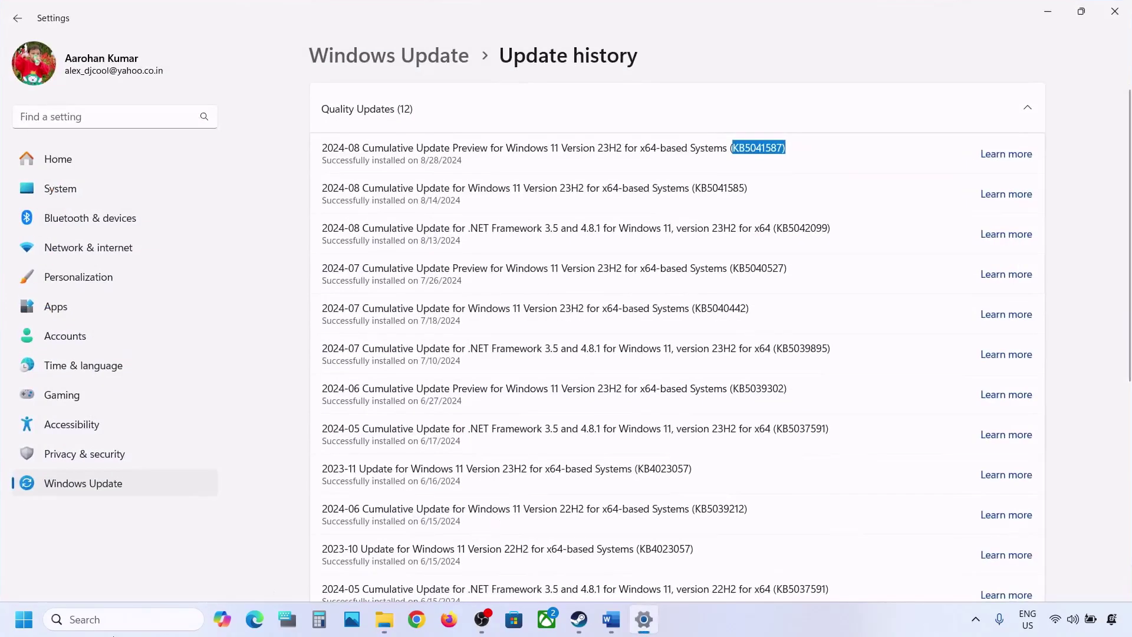
Start a fresh check for updates, then open and dismiss the Start menu power options
click(91, 490)
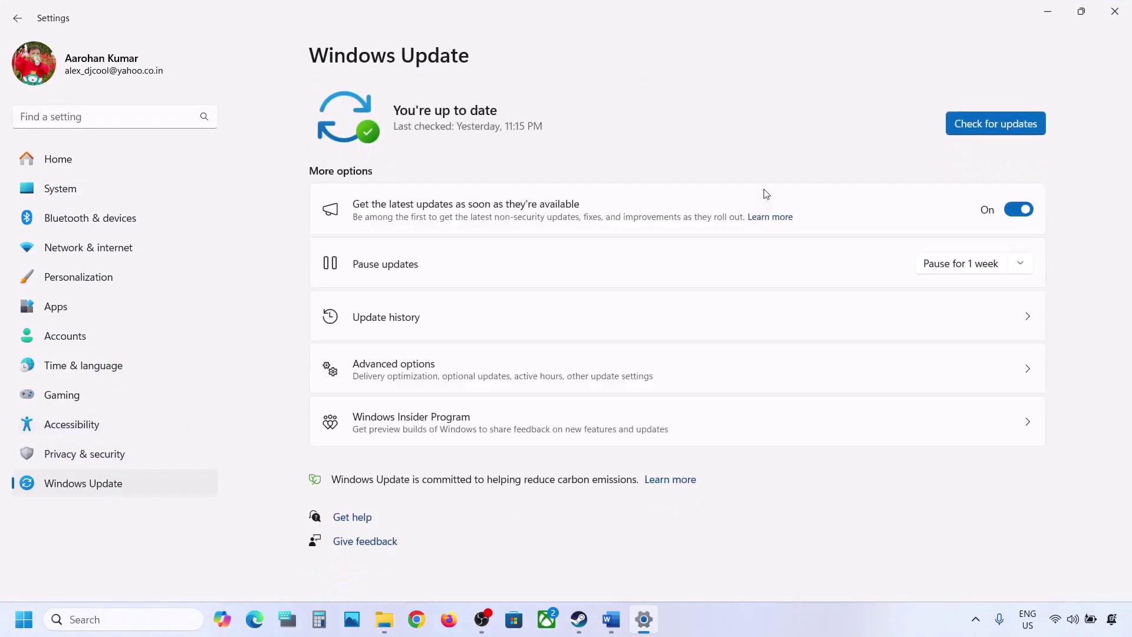
click(988, 125)
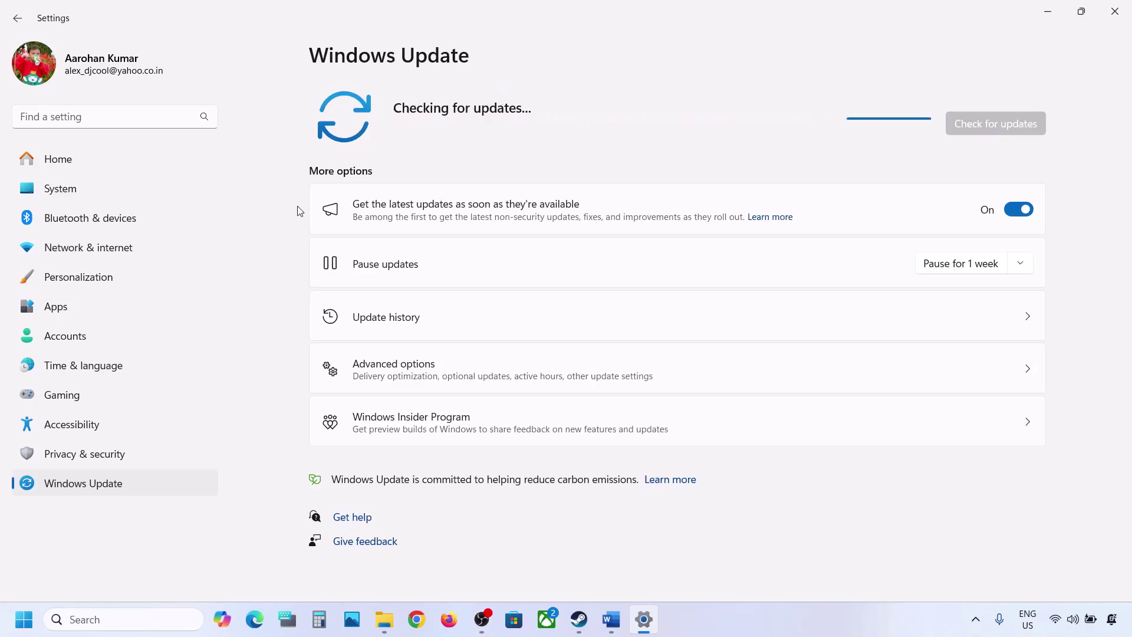
click(23, 619)
click(429, 570)
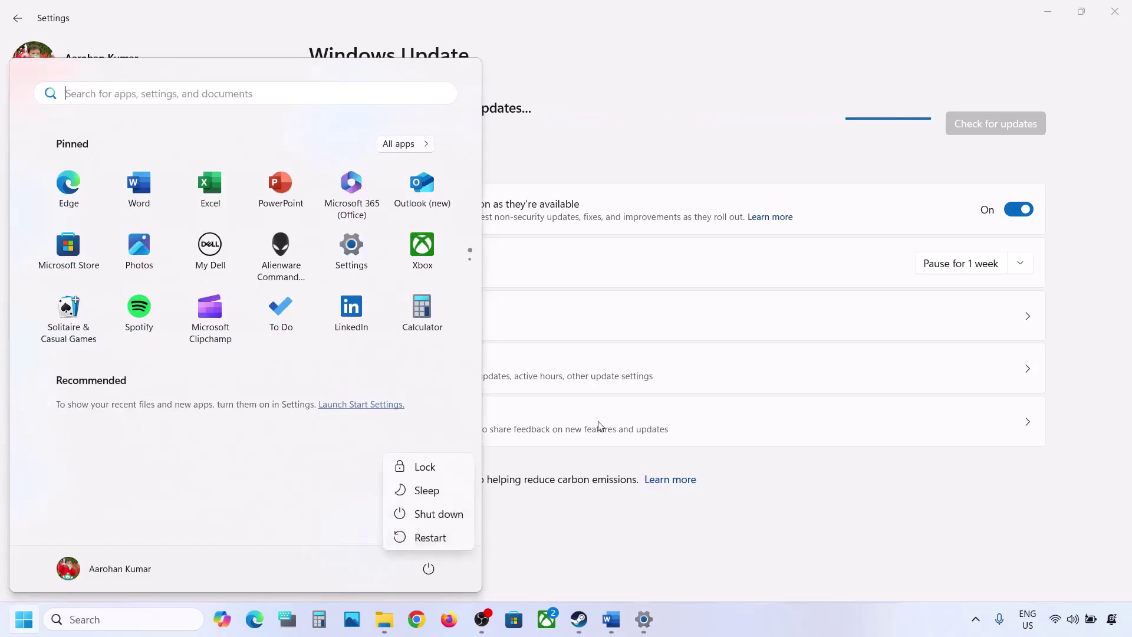
key(Escape)
click(1055, 8)
Cut $WinREAgent from the desktop and paste it back into the root of OS (C:)
click(1055, 8)
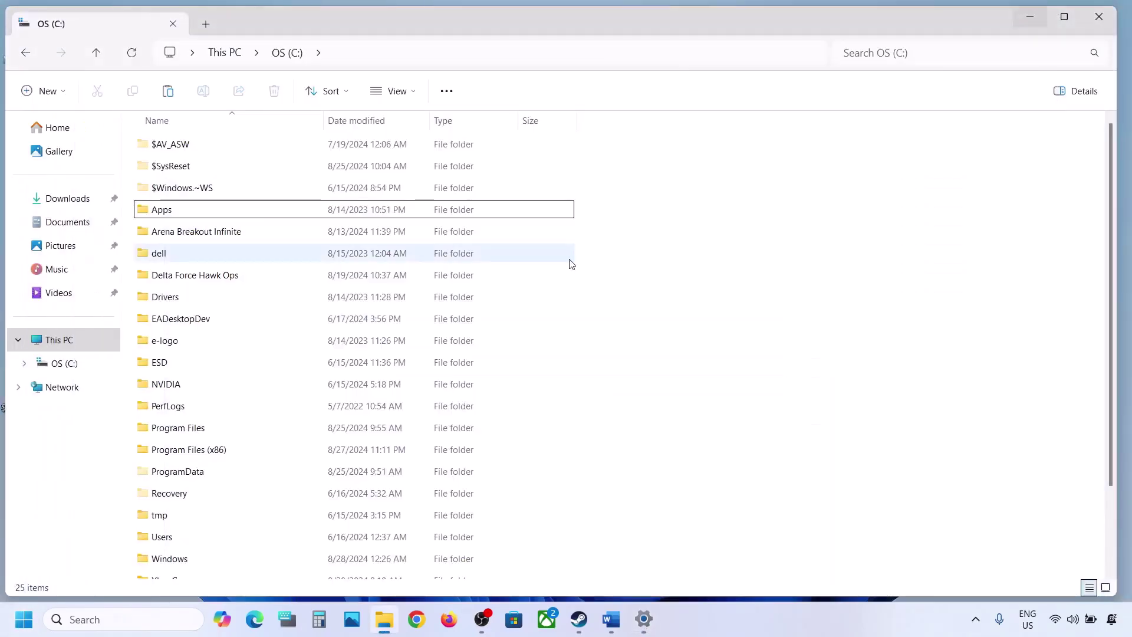
key(super+d)
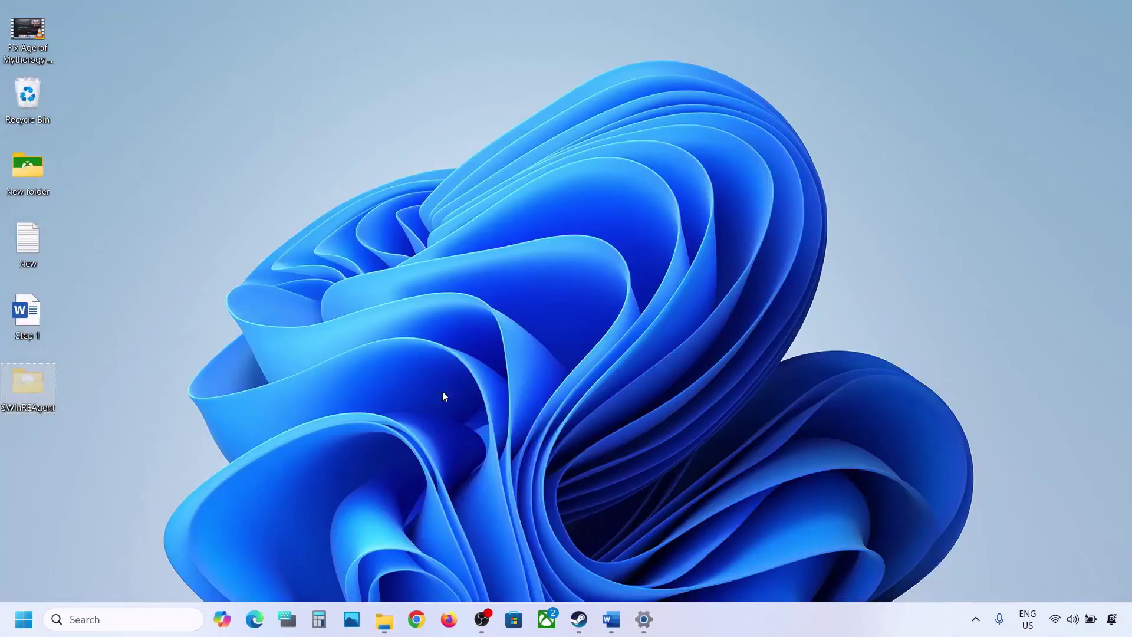
right_click(37, 387)
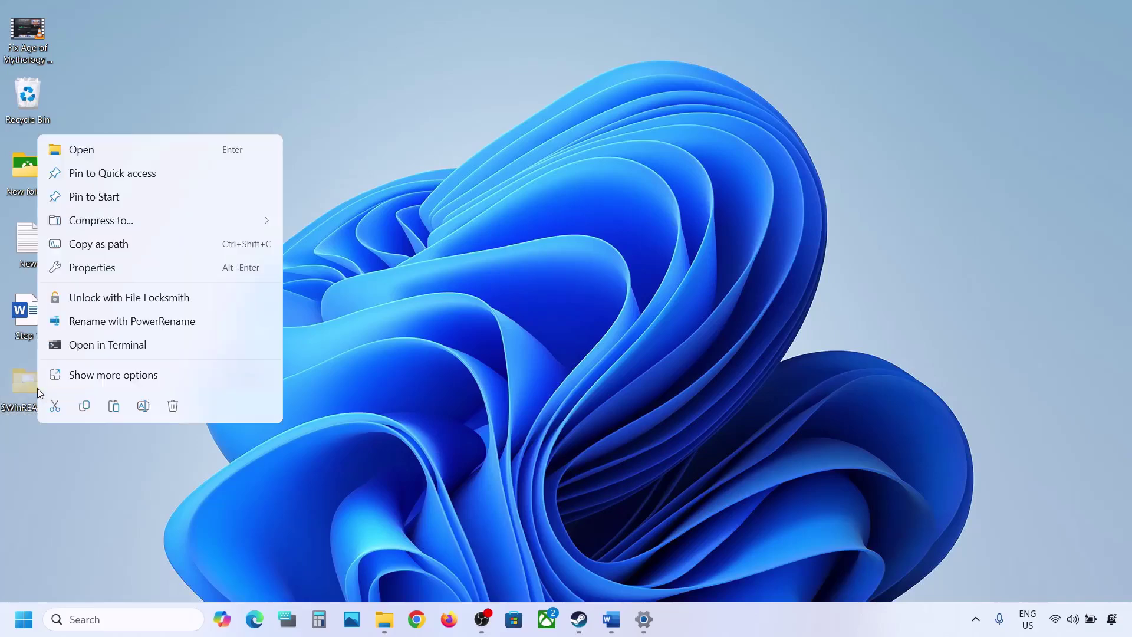
click(62, 408)
click(383, 619)
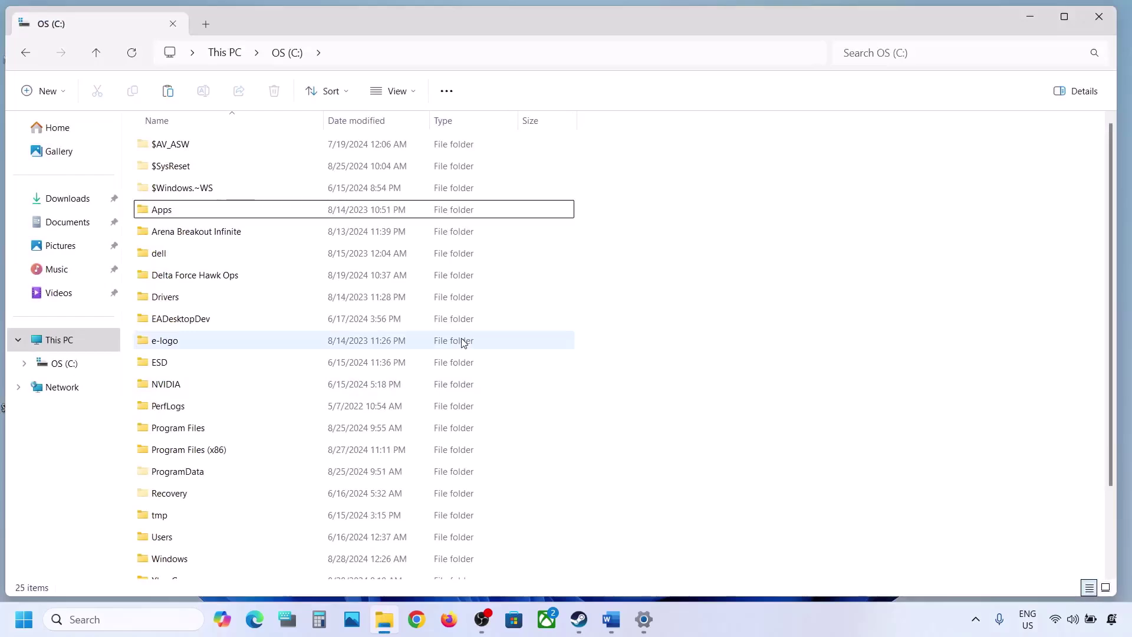
key(ctrl+v)
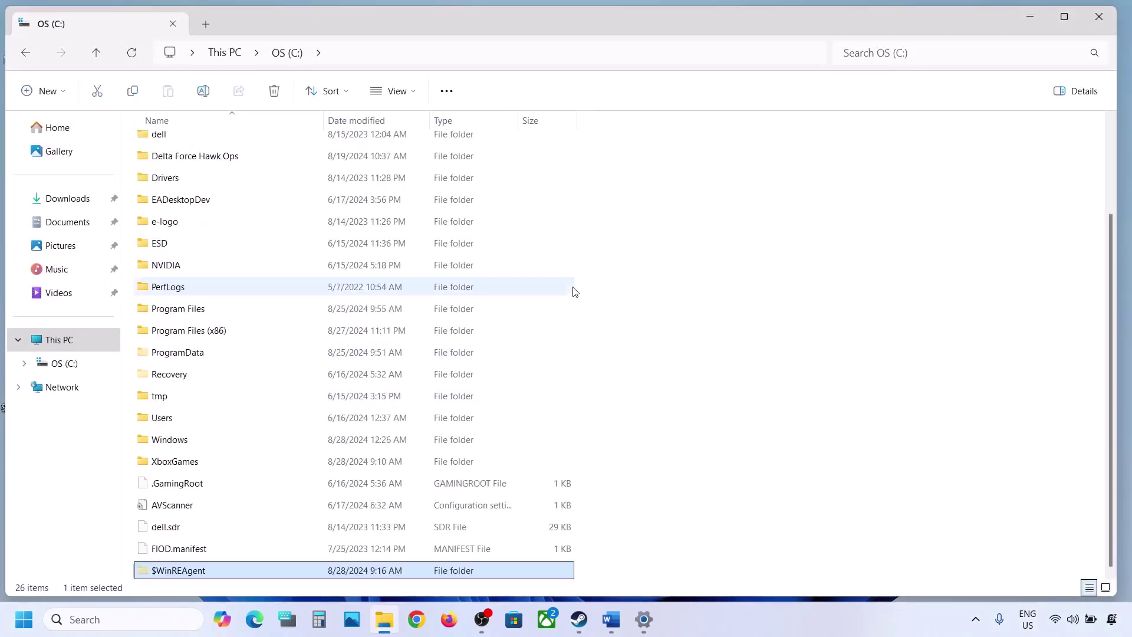
Read Step 3, Run Update Troubleshooter, in the Word guide, then go to Settings > System
click(1099, 16)
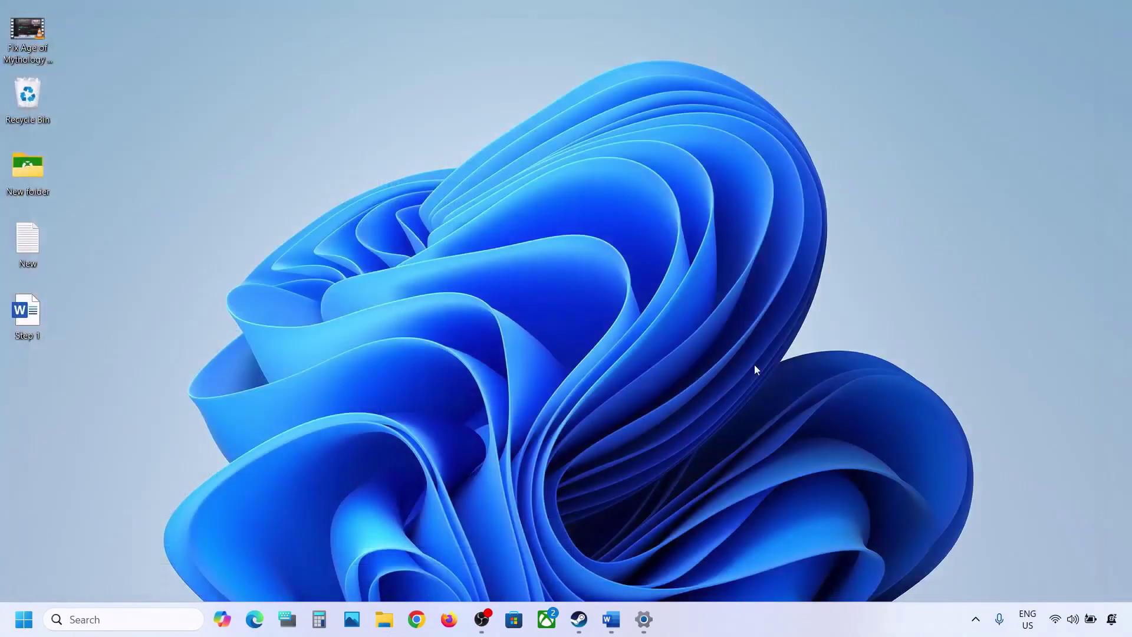
click(611, 619)
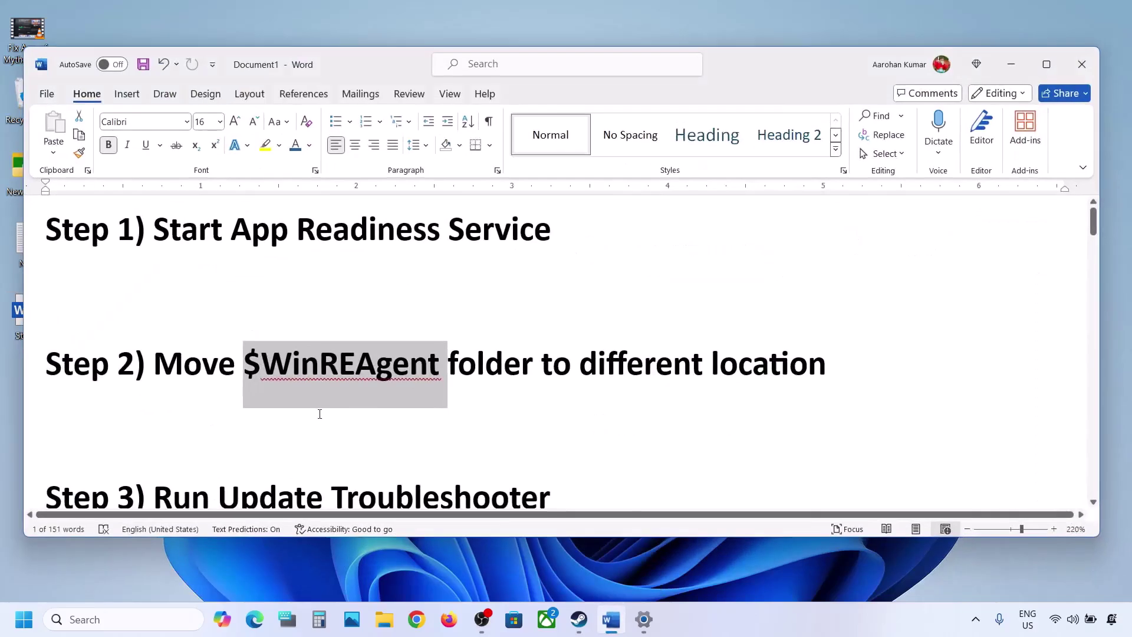
scroll(319, 413, down, 2)
drag(153, 353, 592, 326)
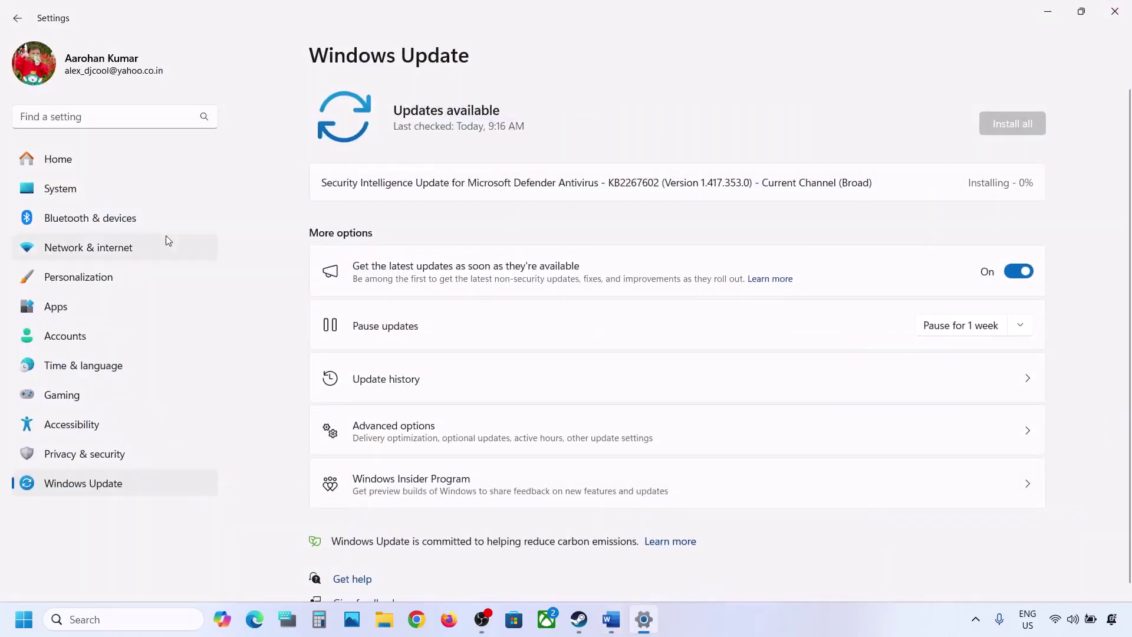
click(88, 199)
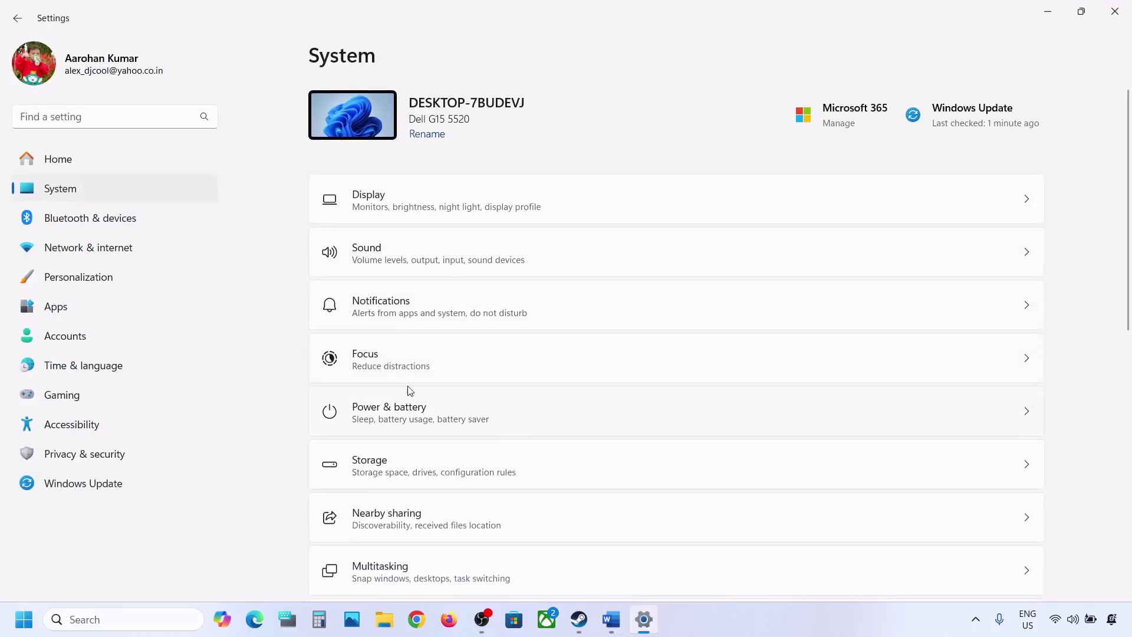
Run the Windows Update troubleshooter from Troubleshoot > Other troubleshooters
scroll(409, 389, down, 2)
scroll(427, 467, down, 3)
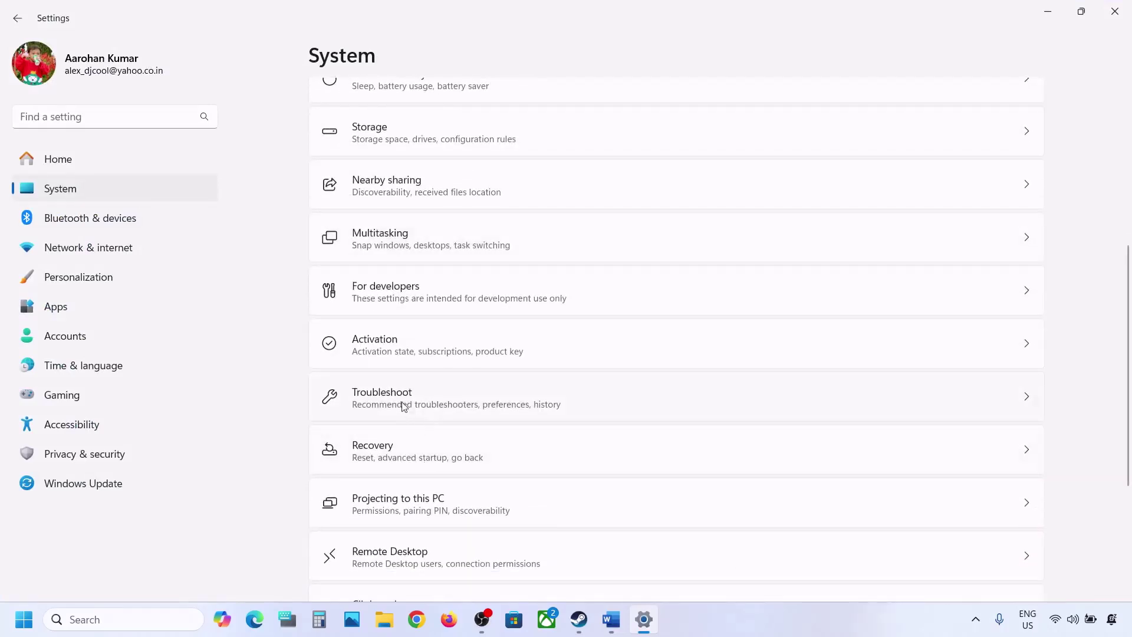
click(422, 410)
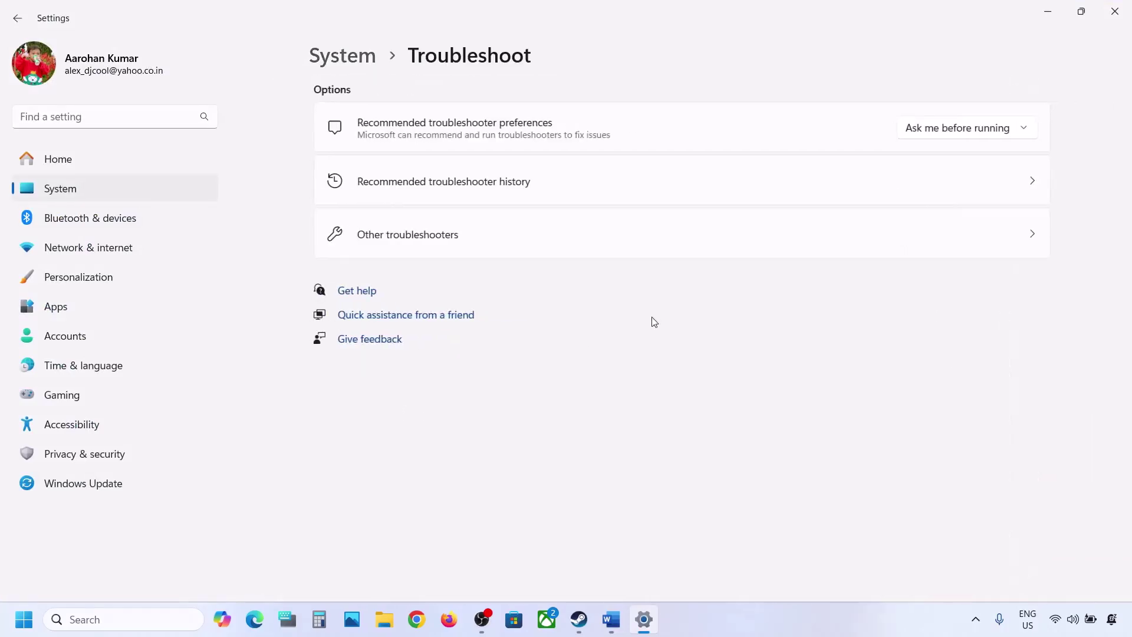
click(448, 244)
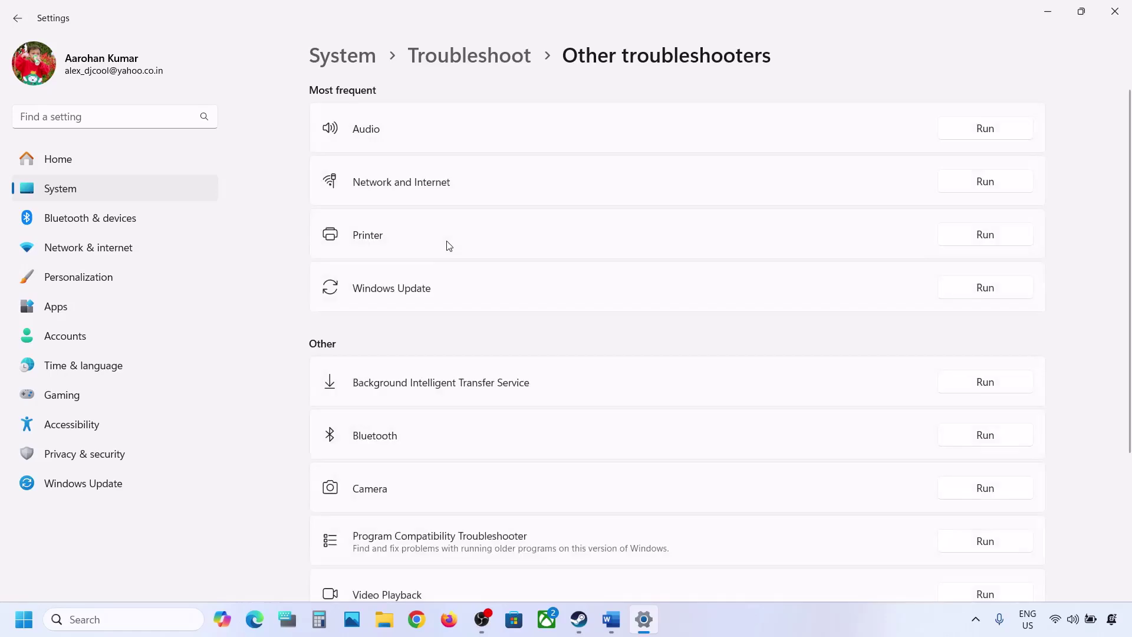
click(1001, 293)
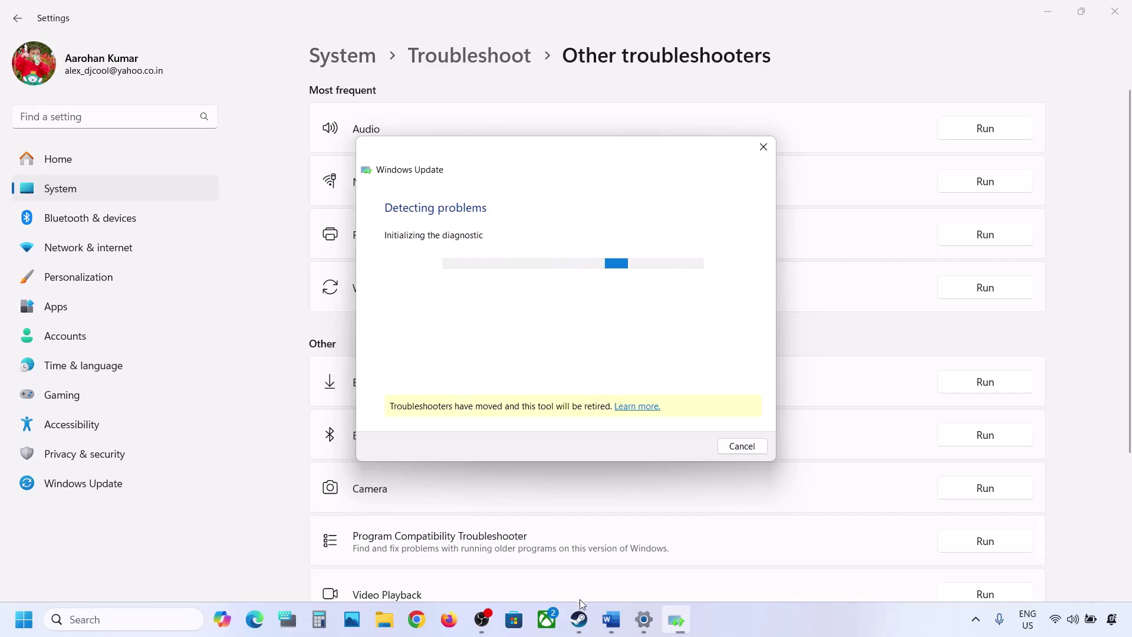
Read Step 4 on restarting Windows Update and BITS, then open the Services console
click(610, 623)
scroll(386, 388, down, 2)
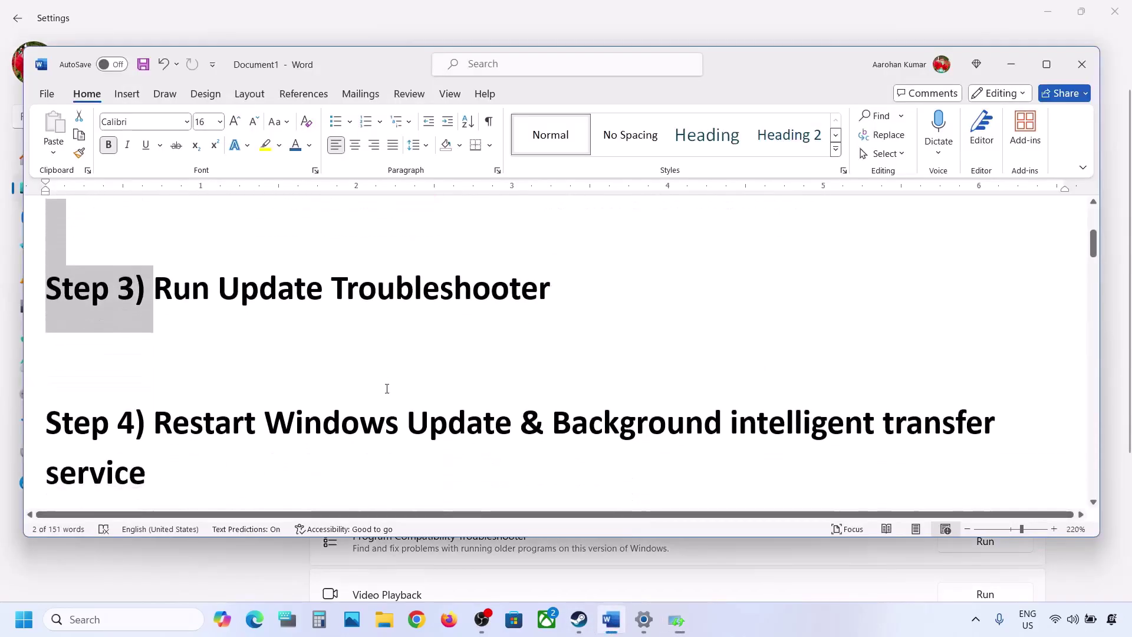
drag(155, 378, 754, 390)
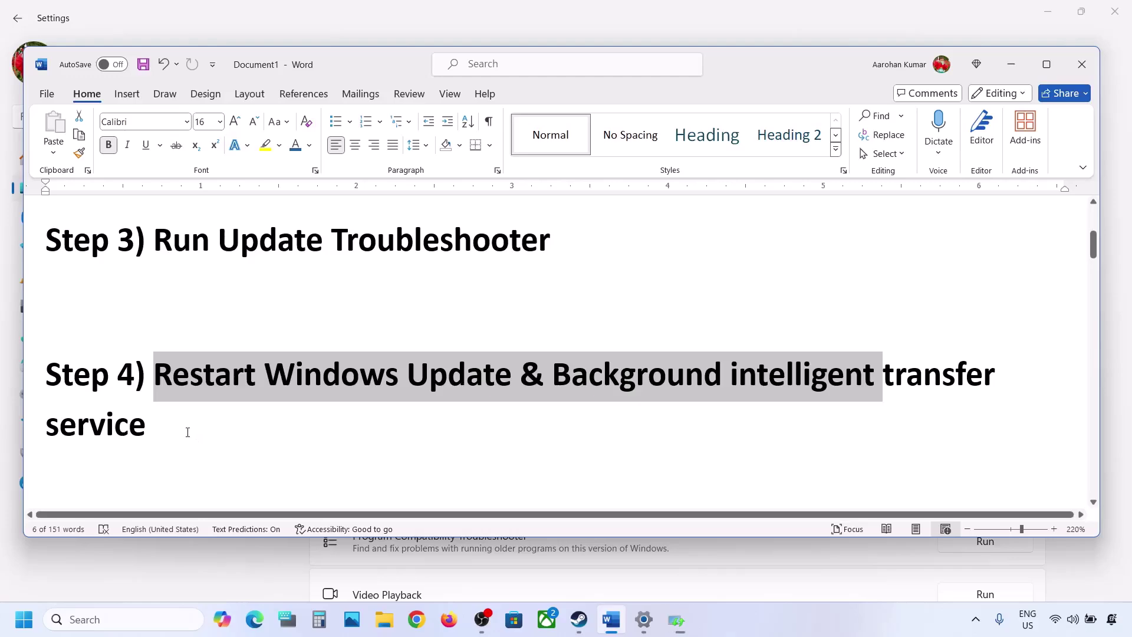
click(127, 619)
text(ser)
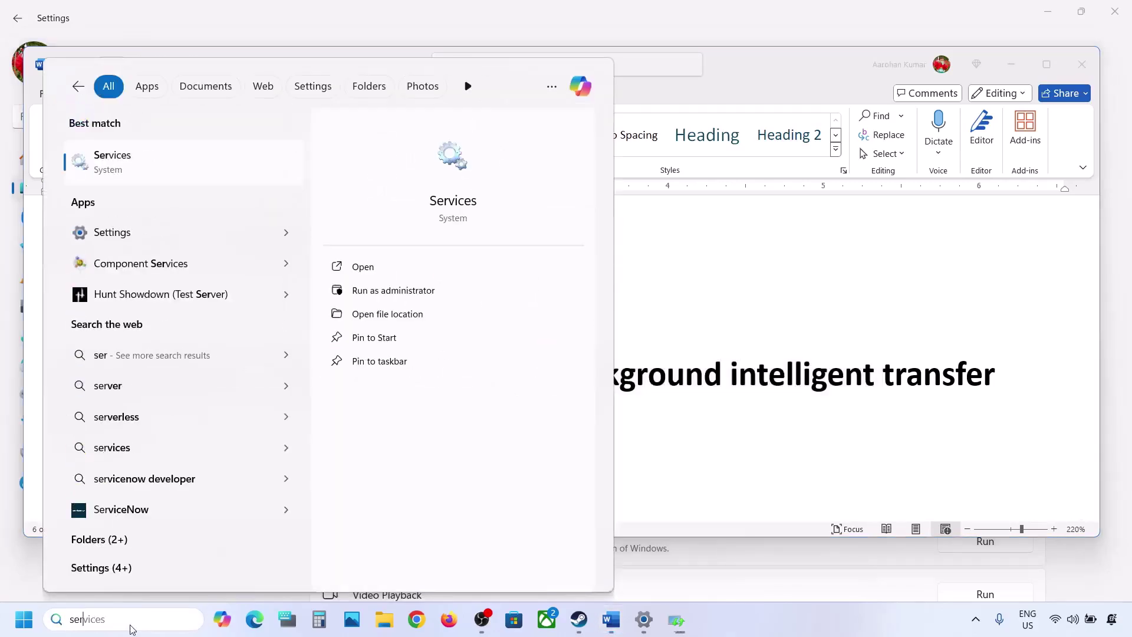
text(vices)
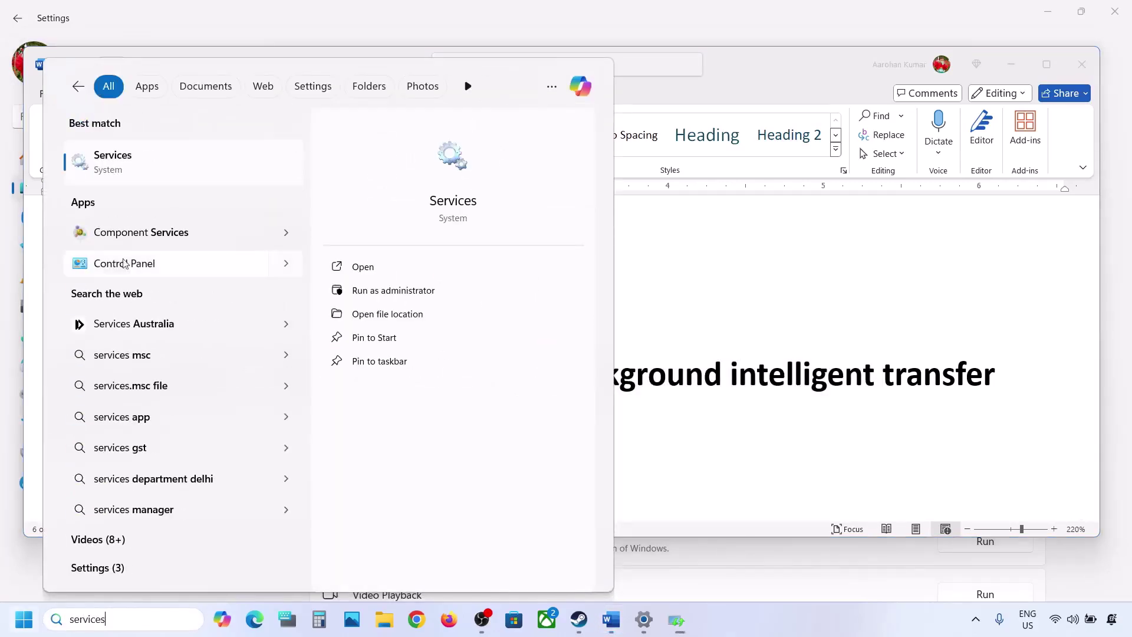
click(112, 160)
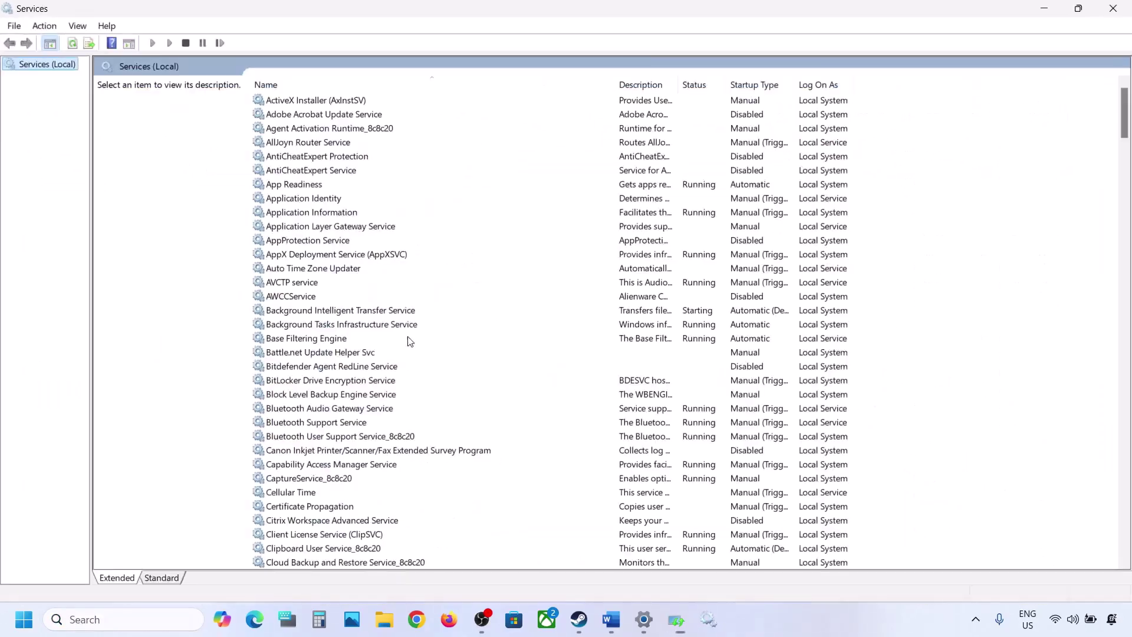
Set the Windows Update service's startup type to Automatic and apply it
click(386, 394)
key(w)
scroll(386, 396, down, 7)
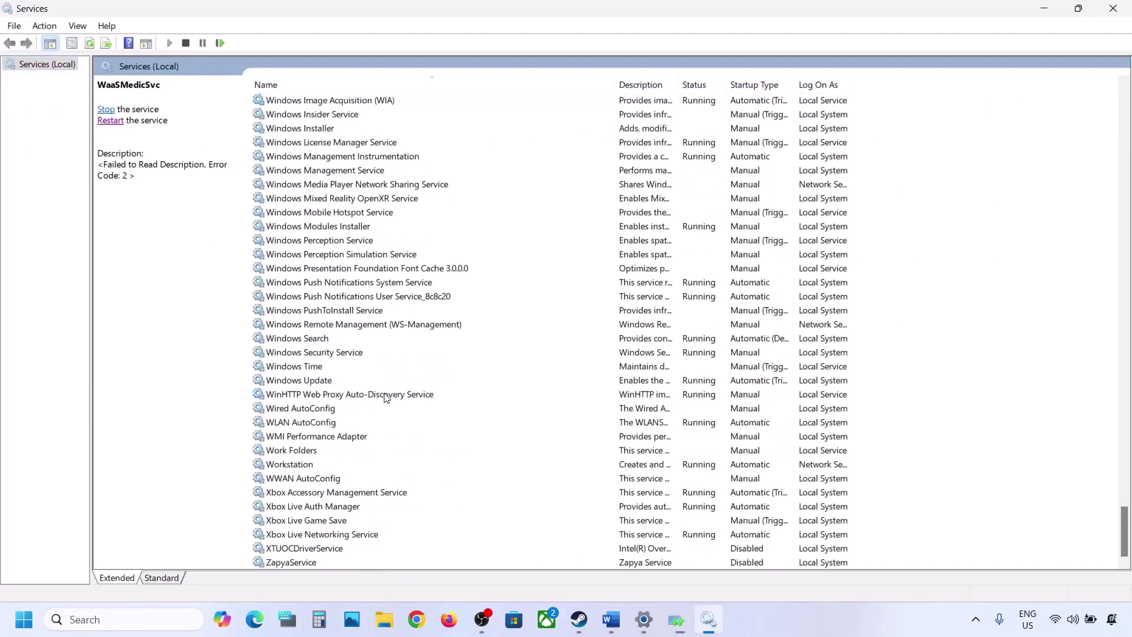
click(310, 381)
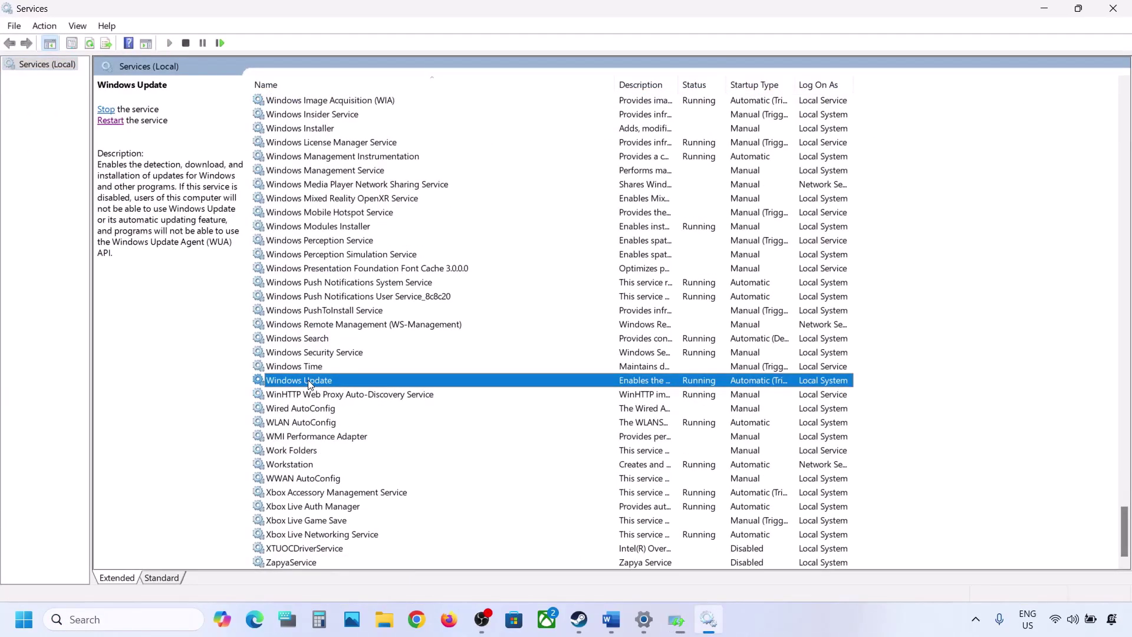
double_click(400, 386)
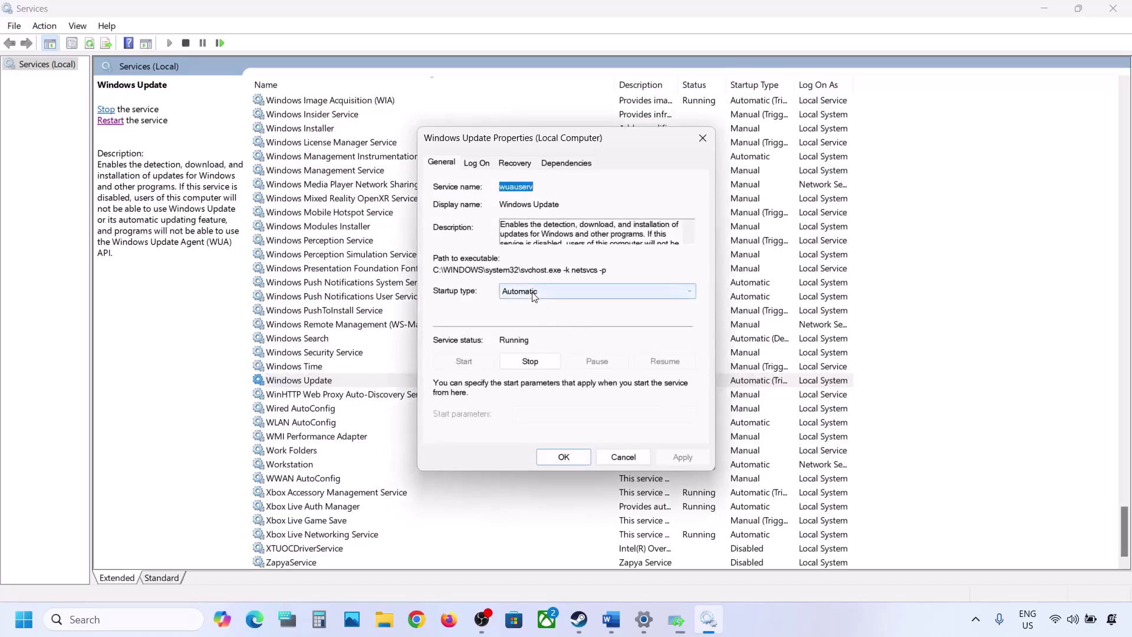
click(560, 291)
click(533, 314)
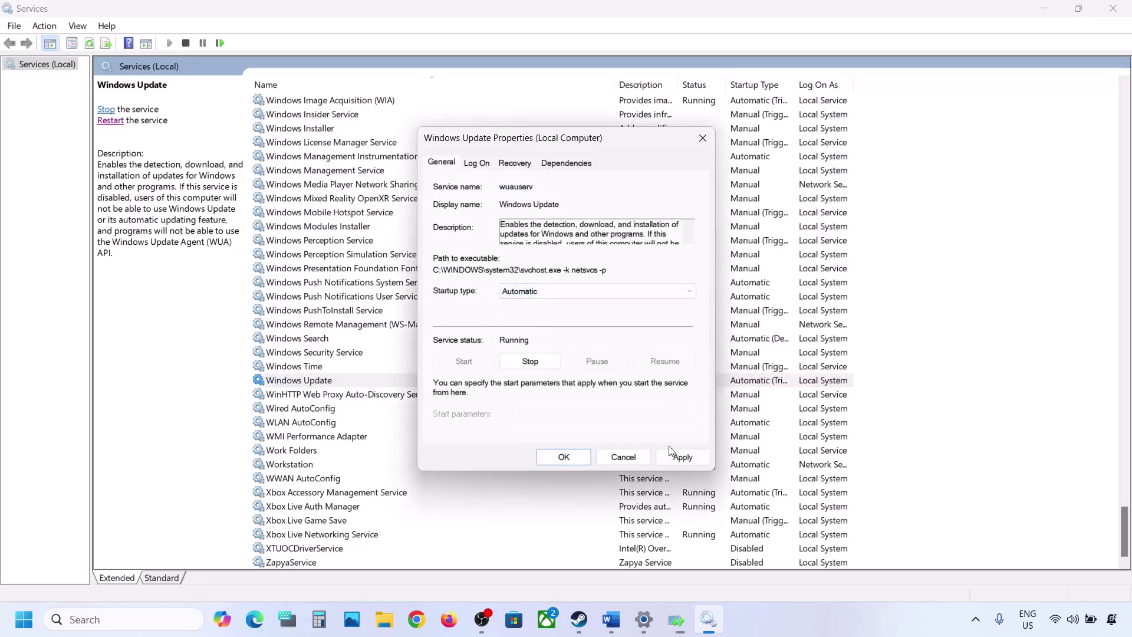
click(672, 453)
click(561, 455)
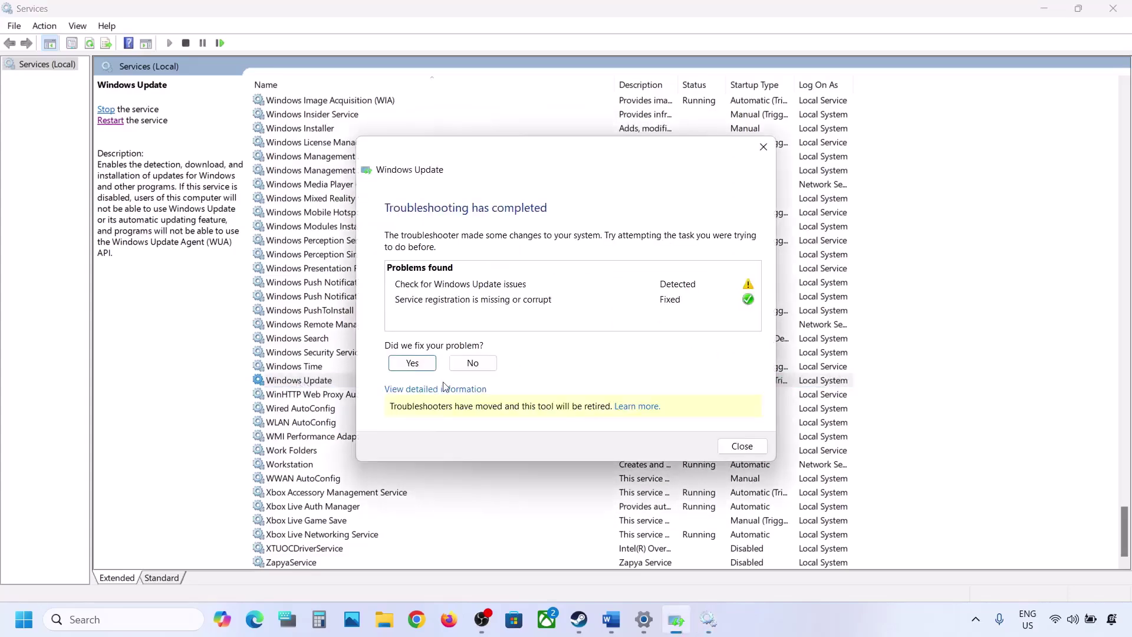
Close the troubleshooter report, restart Windows Update, and locate Background Intelligent Transfer Service
click(742, 446)
right_click(311, 380)
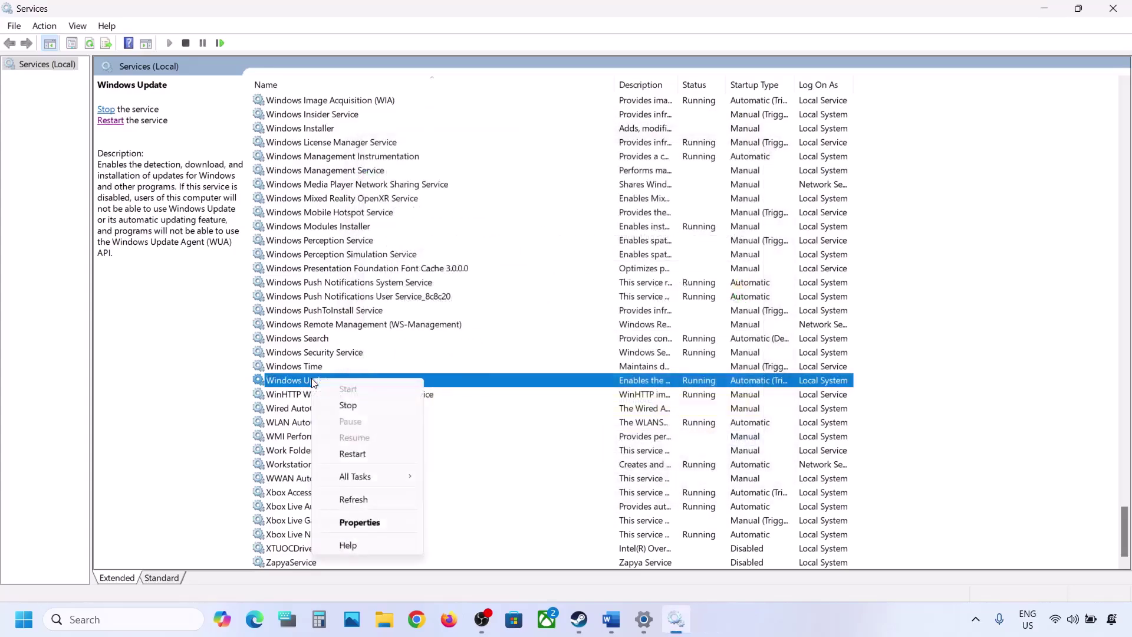
click(365, 455)
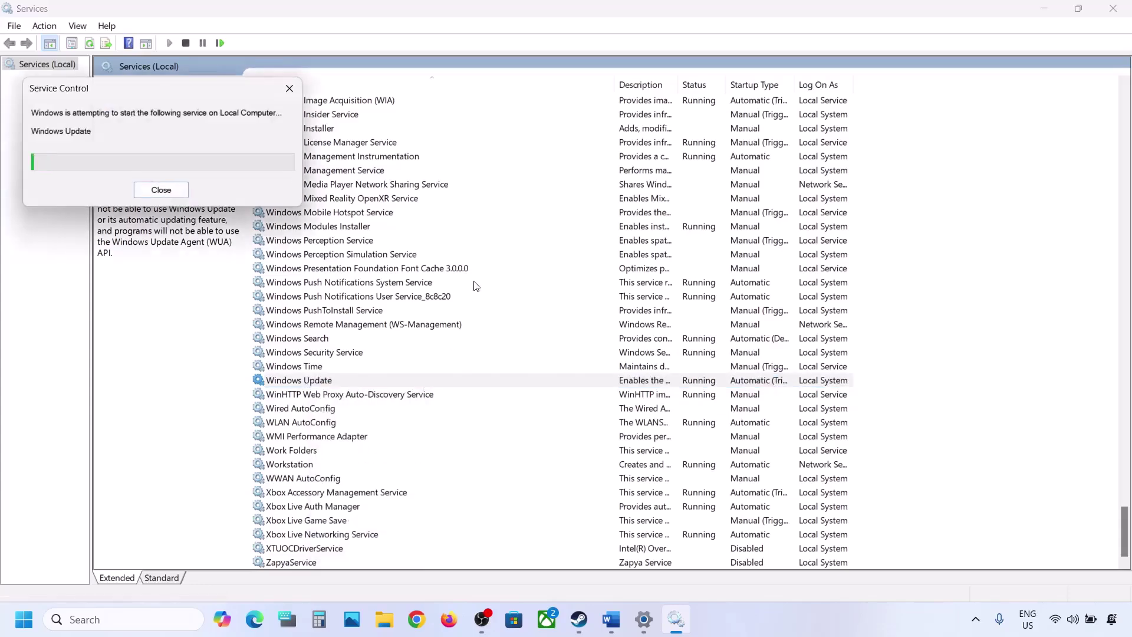
click(355, 314)
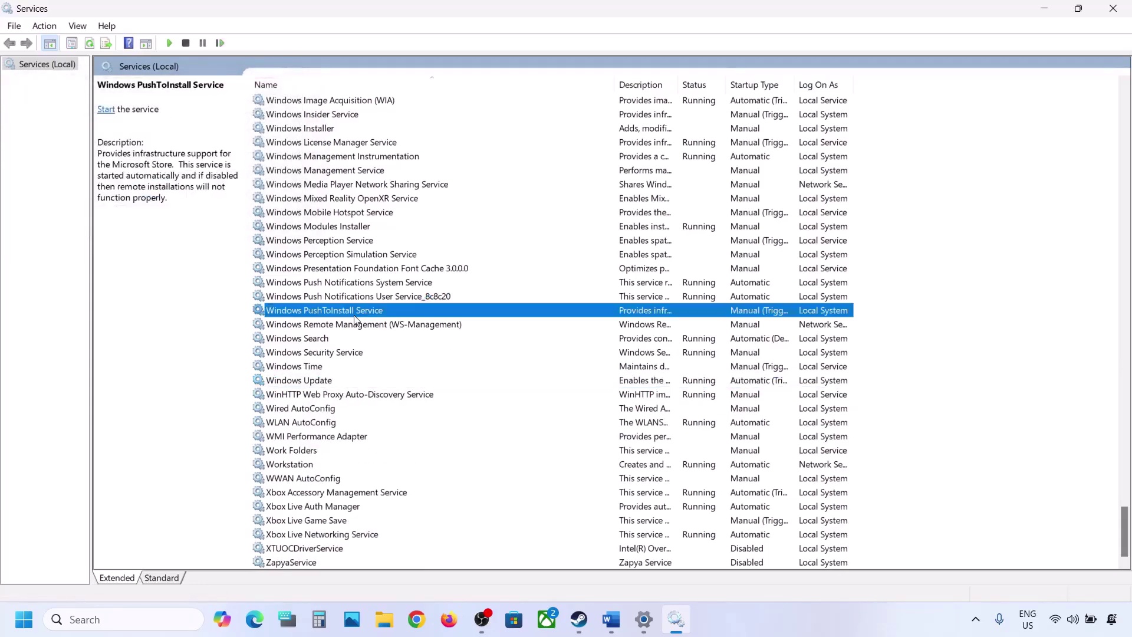
key(b)
scroll(358, 302, up, 5)
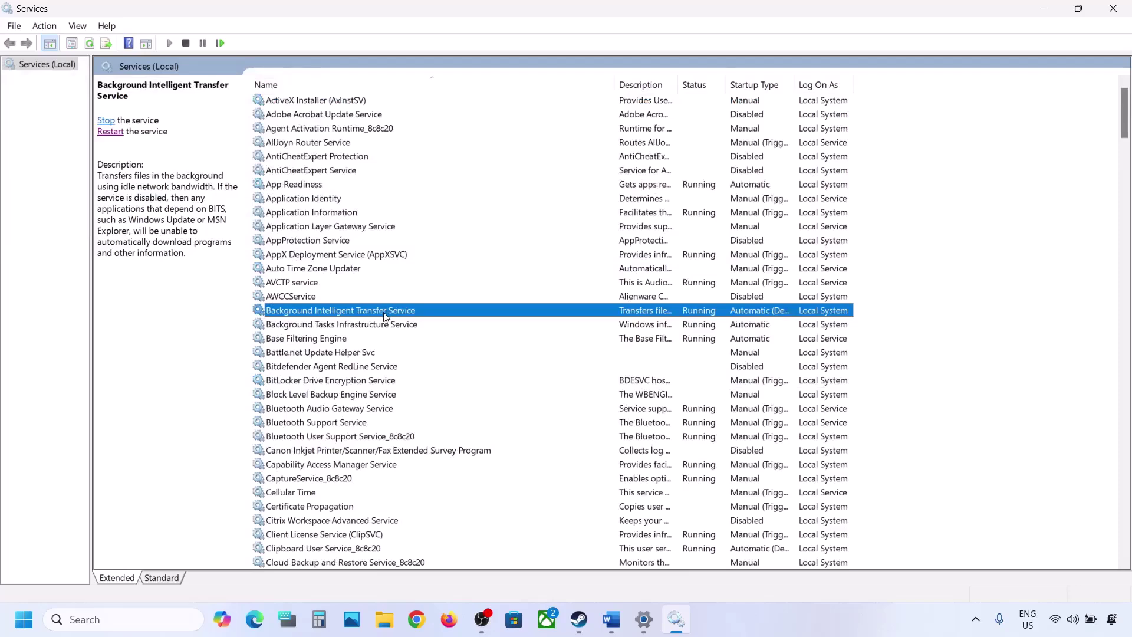
Set Background Intelligent Transfer Service startup type to Automatic and apply it
double_click(384, 317)
click(552, 290)
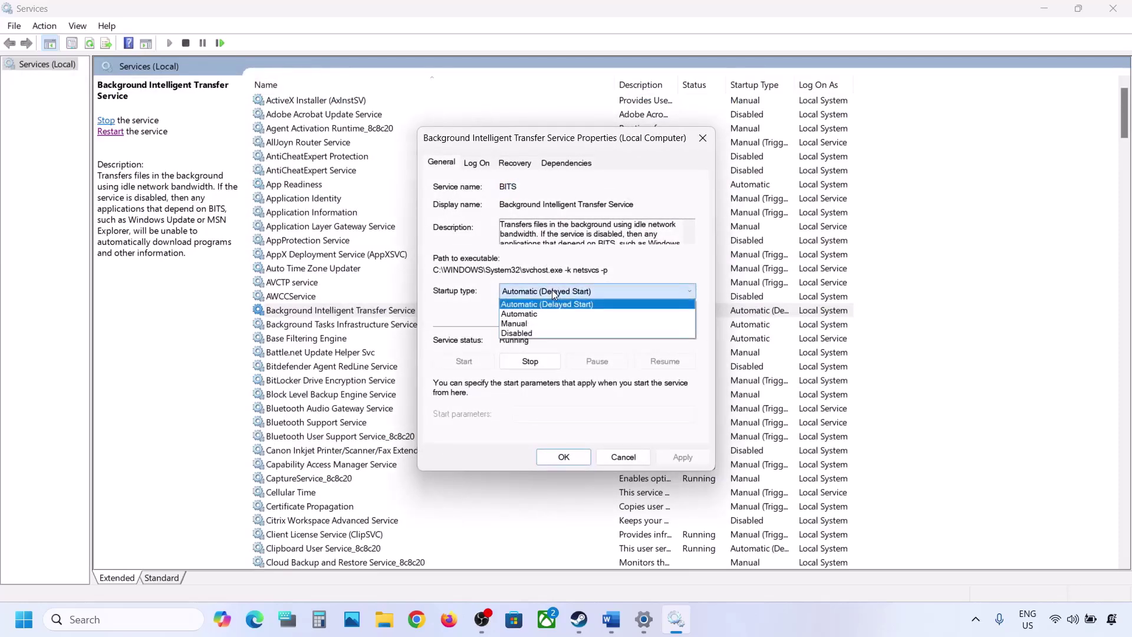
click(544, 318)
click(672, 457)
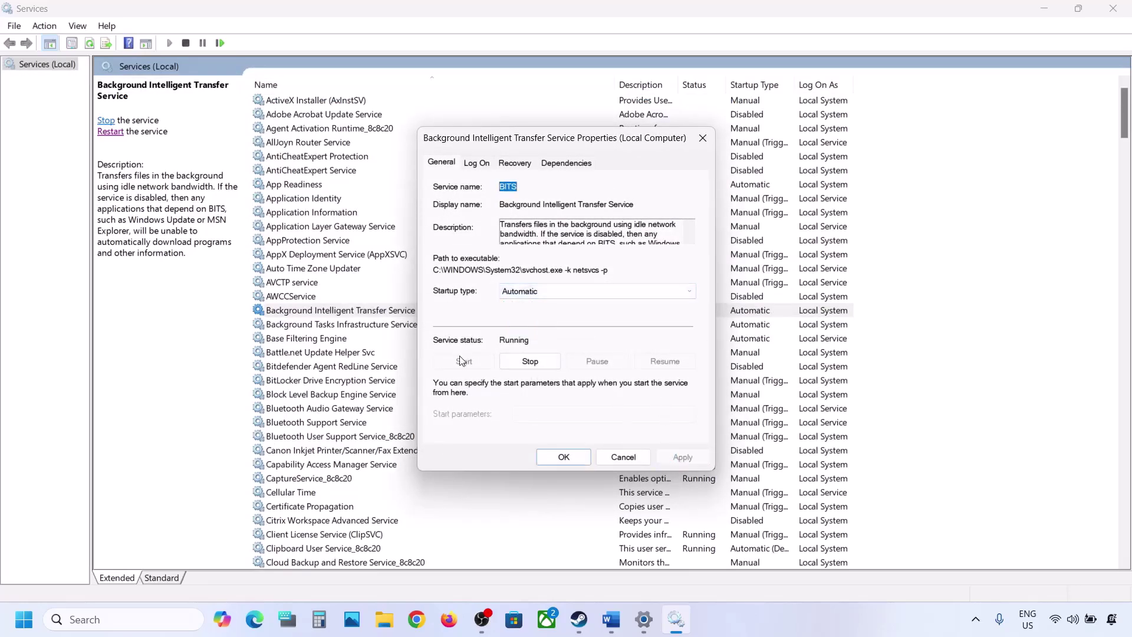
click(553, 461)
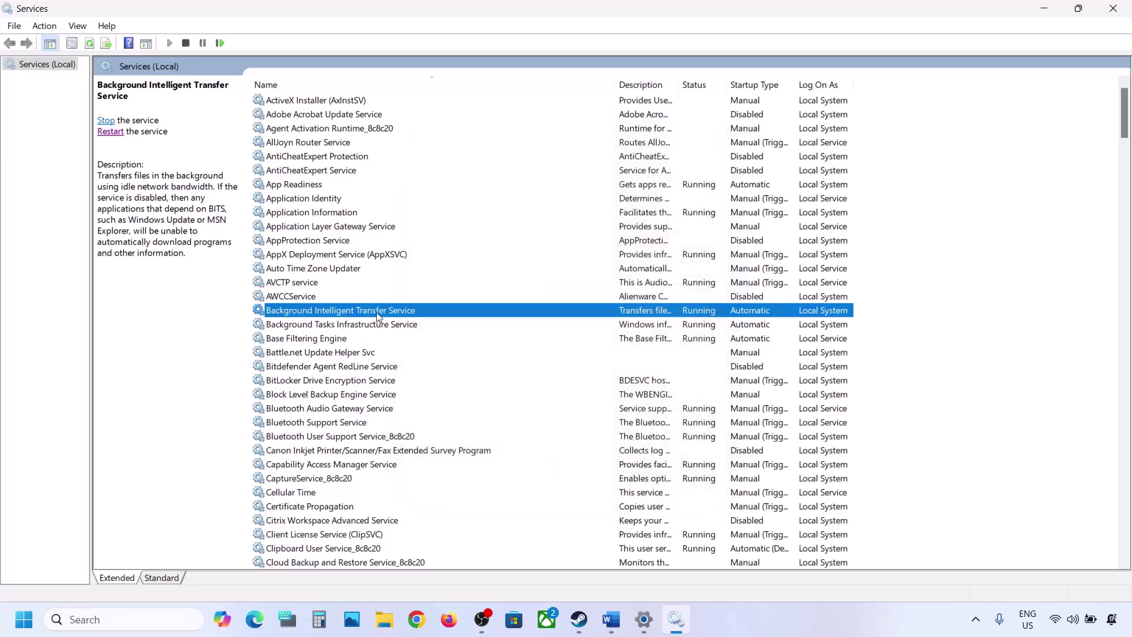
Restart the Background Intelligent Transfer Service
right_click(362, 316)
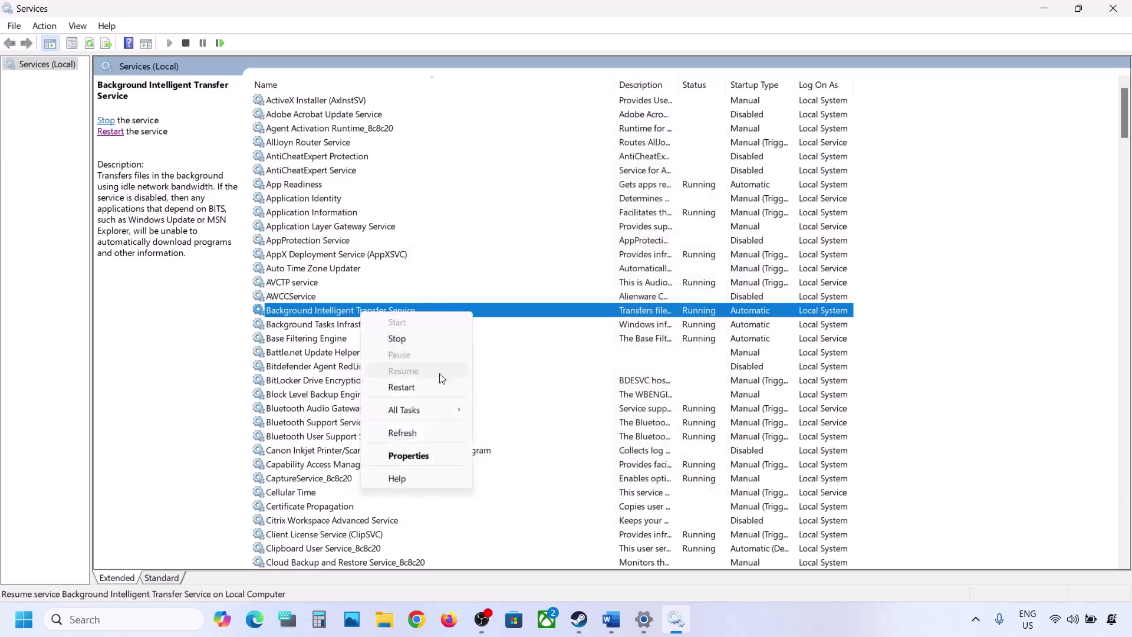
click(413, 388)
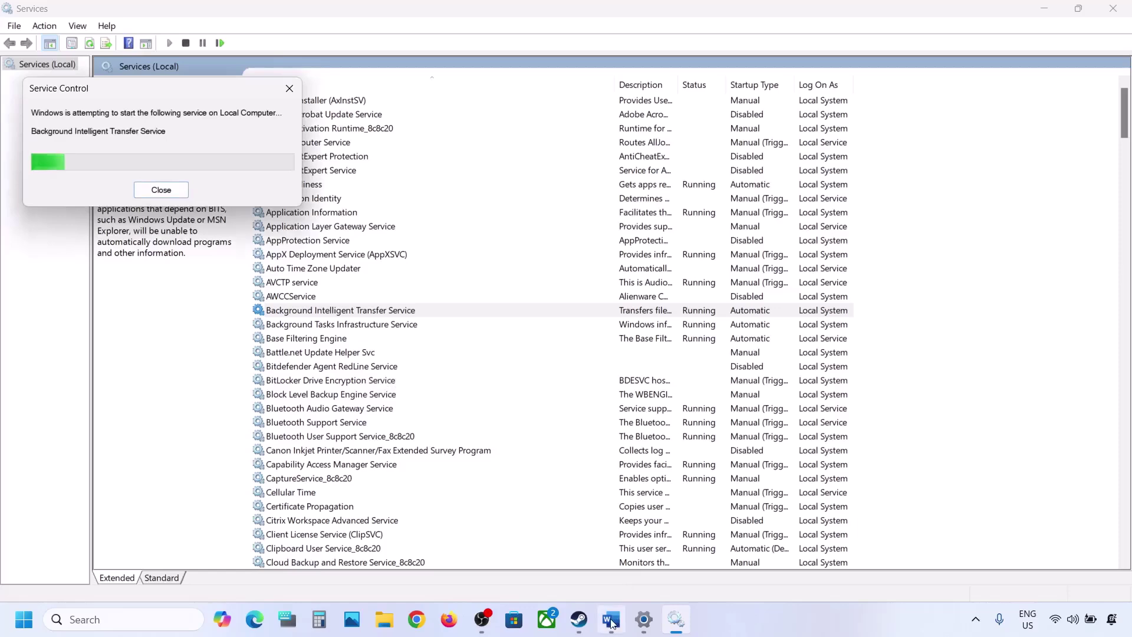
mouse_move(613, 622)
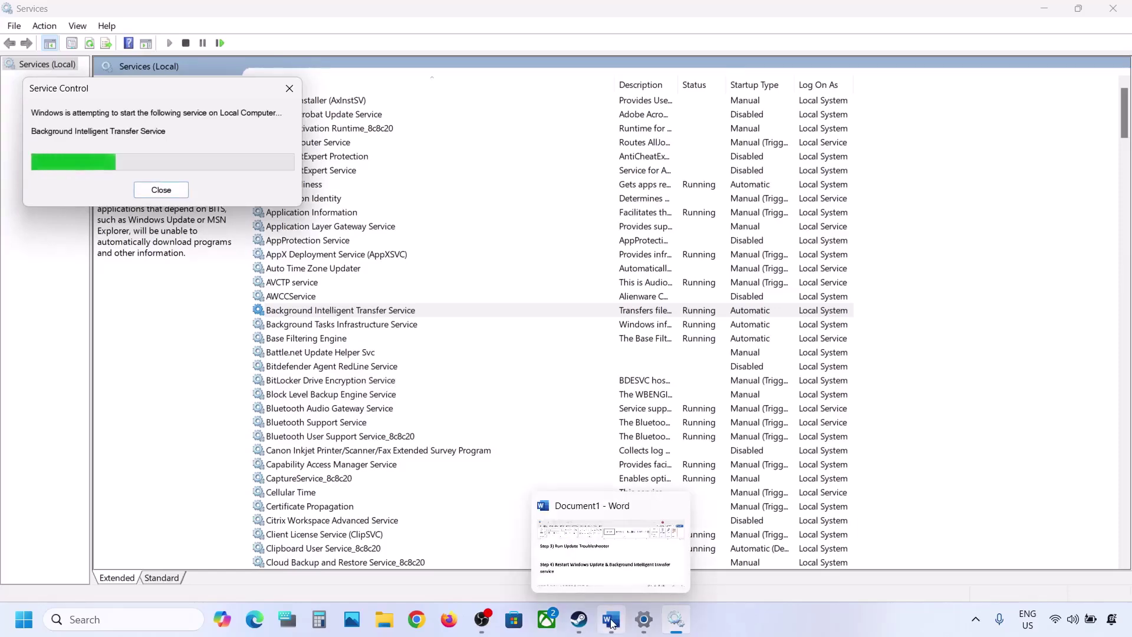
Copy the Windows 11 software-download link from Step 5 of the Word guide
click(611, 623)
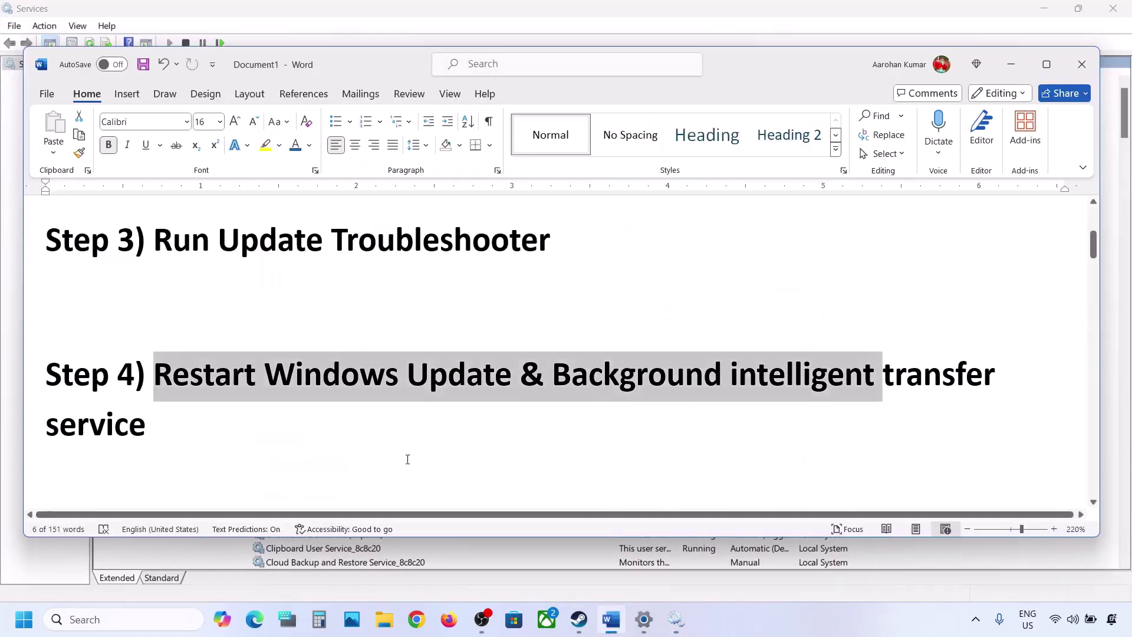
scroll(408, 459, down, 5)
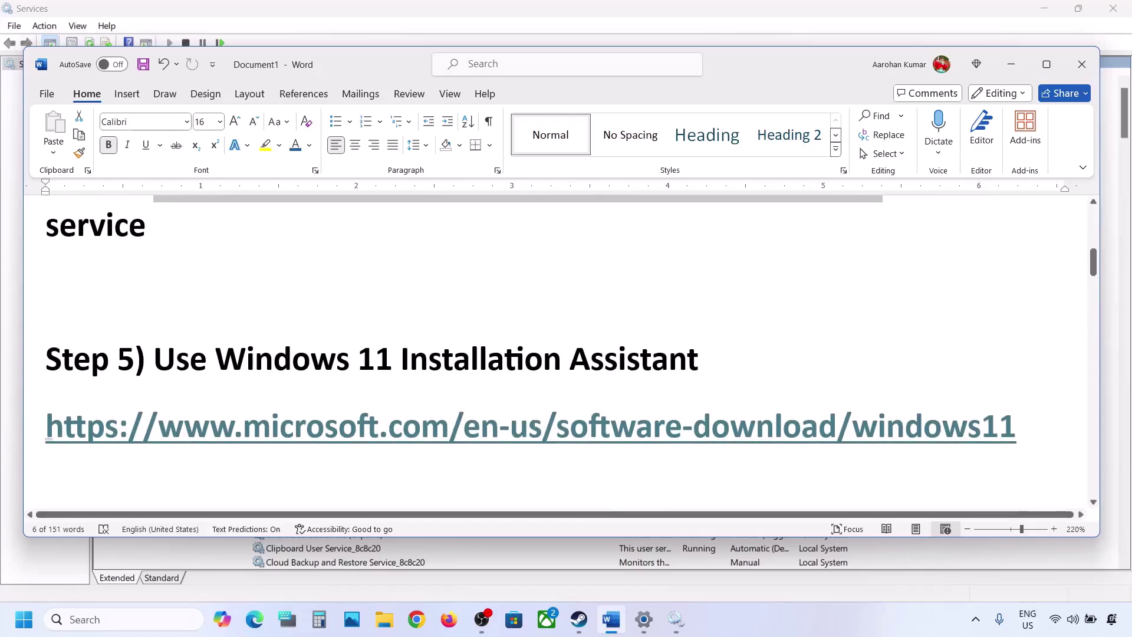
drag(1035, 435, 112, 451)
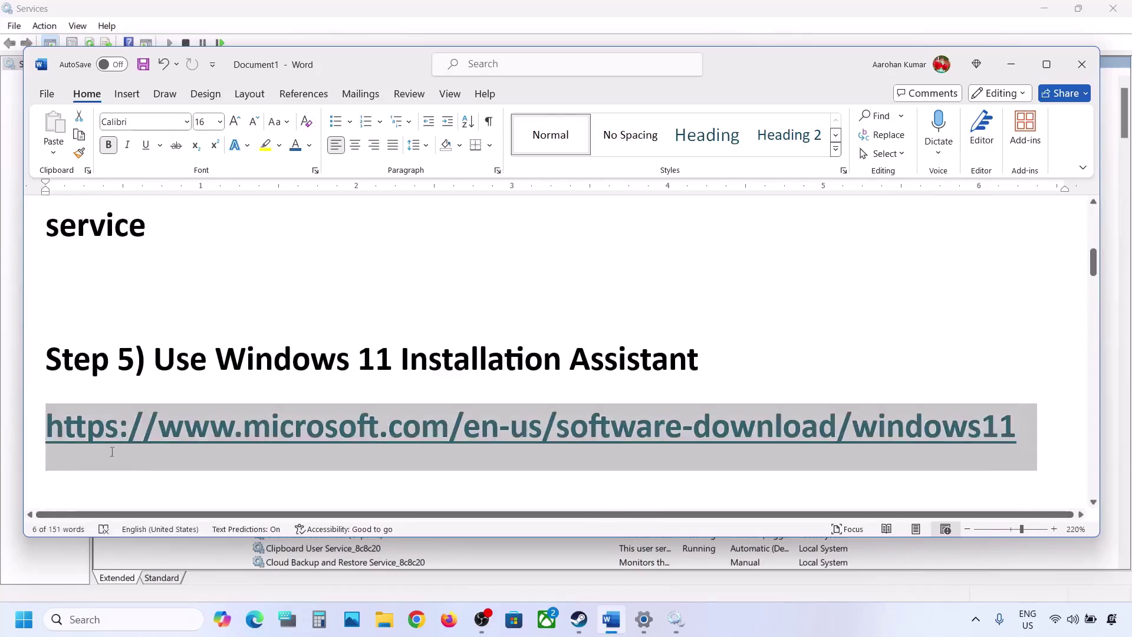
right_click(232, 417)
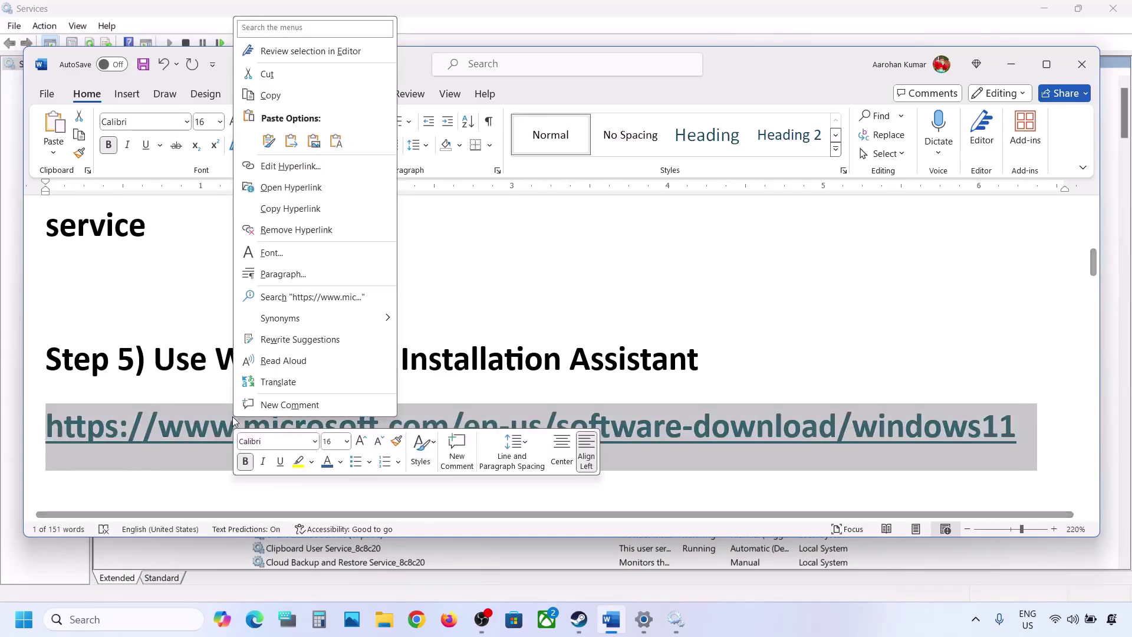
click(274, 103)
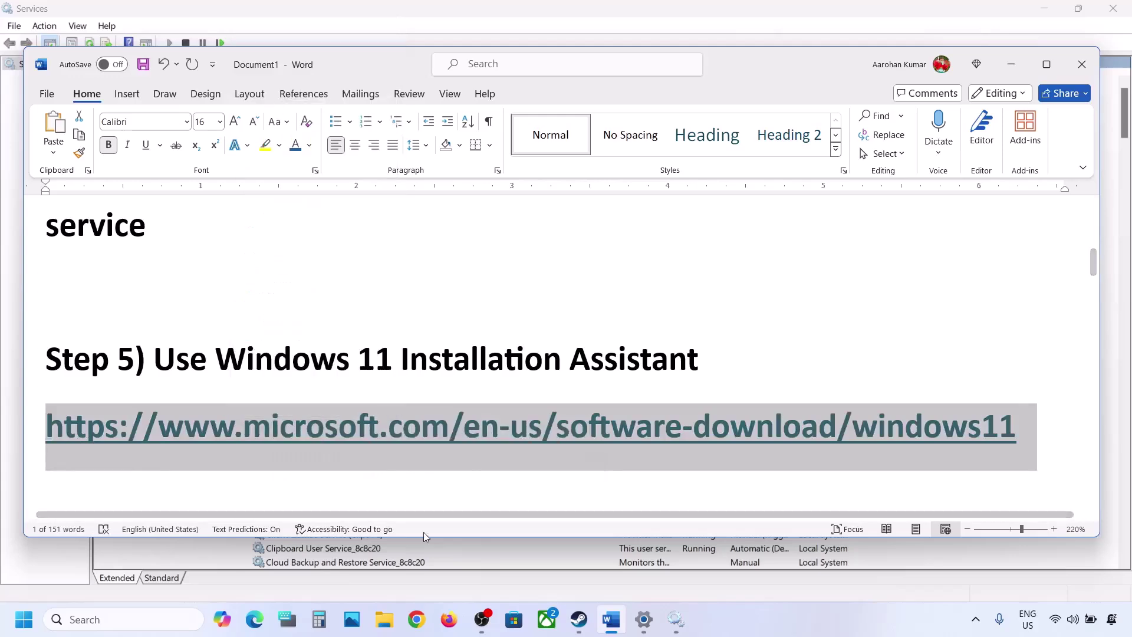
click(416, 610)
Load the Download Windows 11 page, then download and open the Installation Assistant installer
key(ctrl+v)
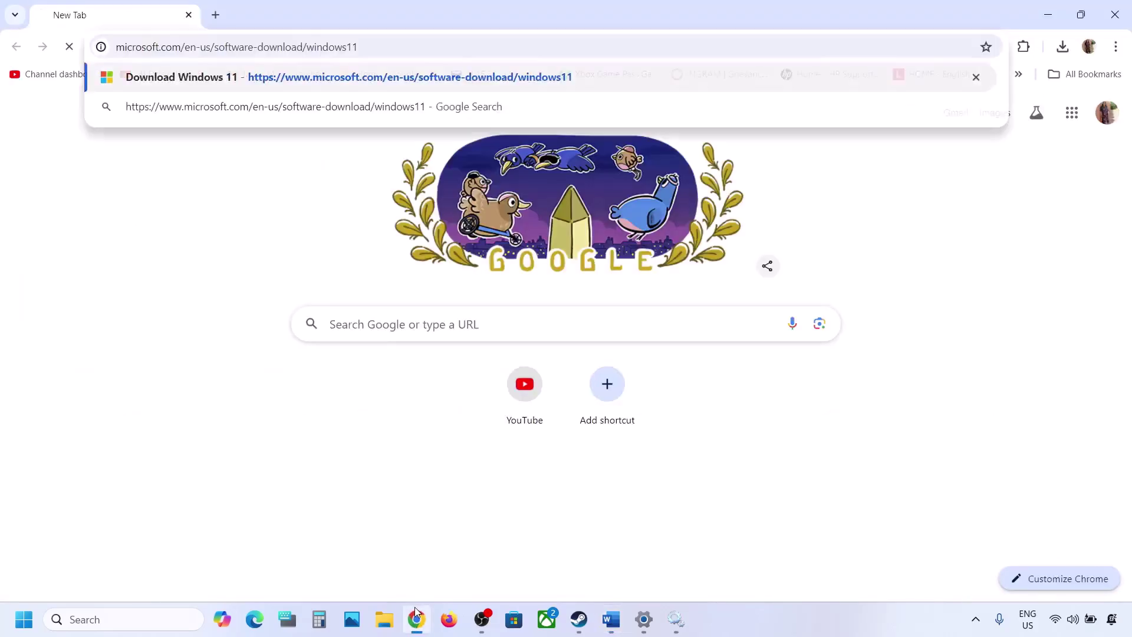
key(Return)
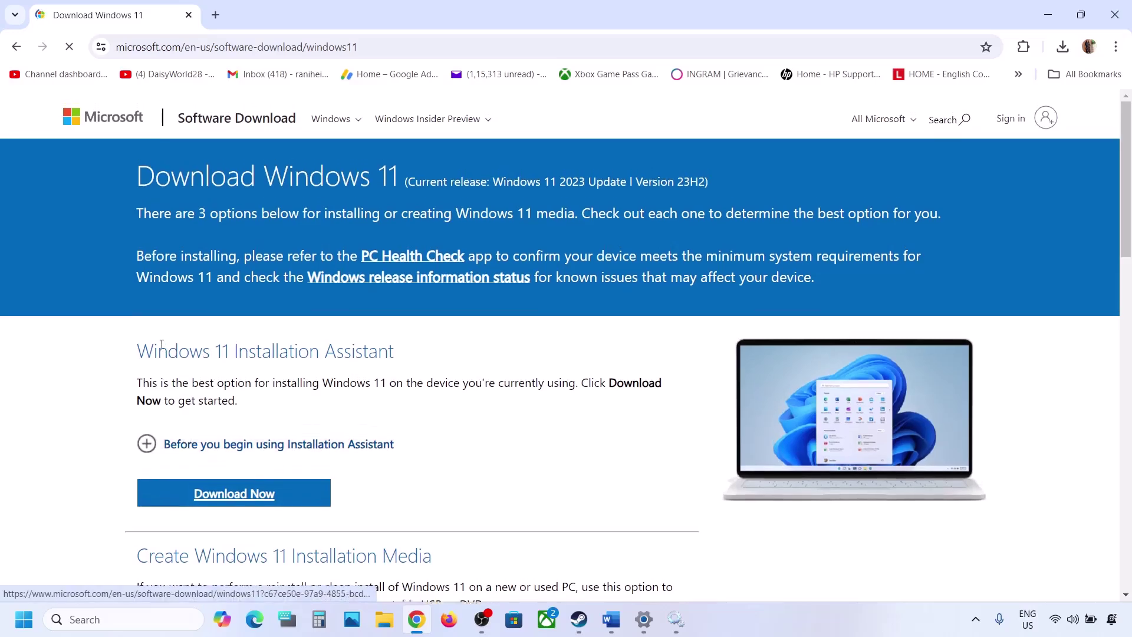
drag(138, 398, 435, 402)
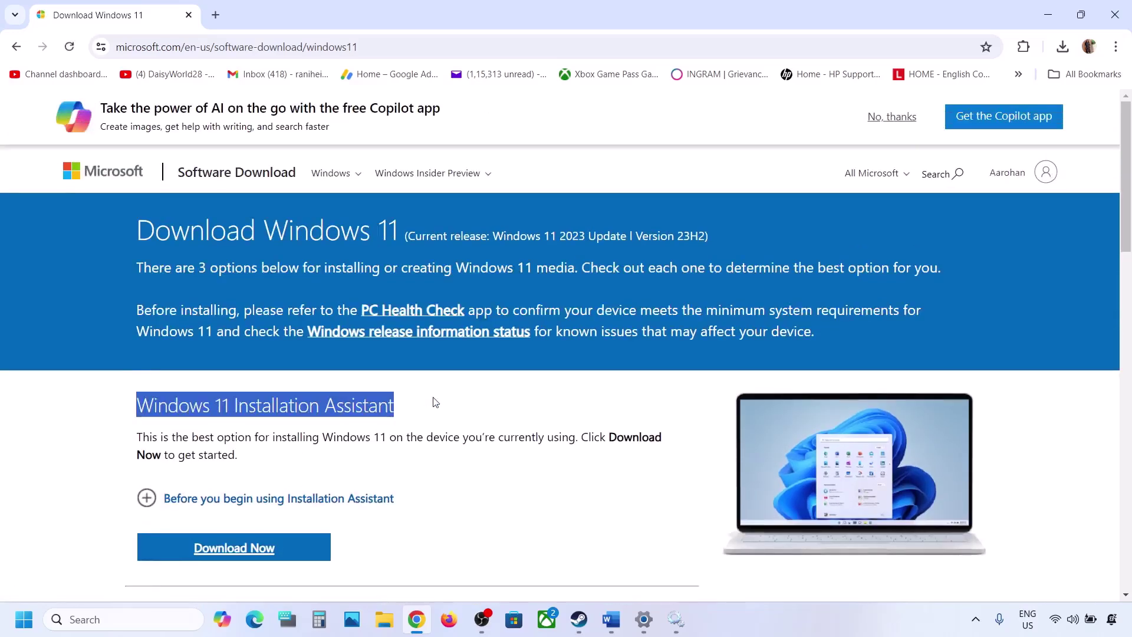
scroll(435, 403, down, 3)
click(255, 348)
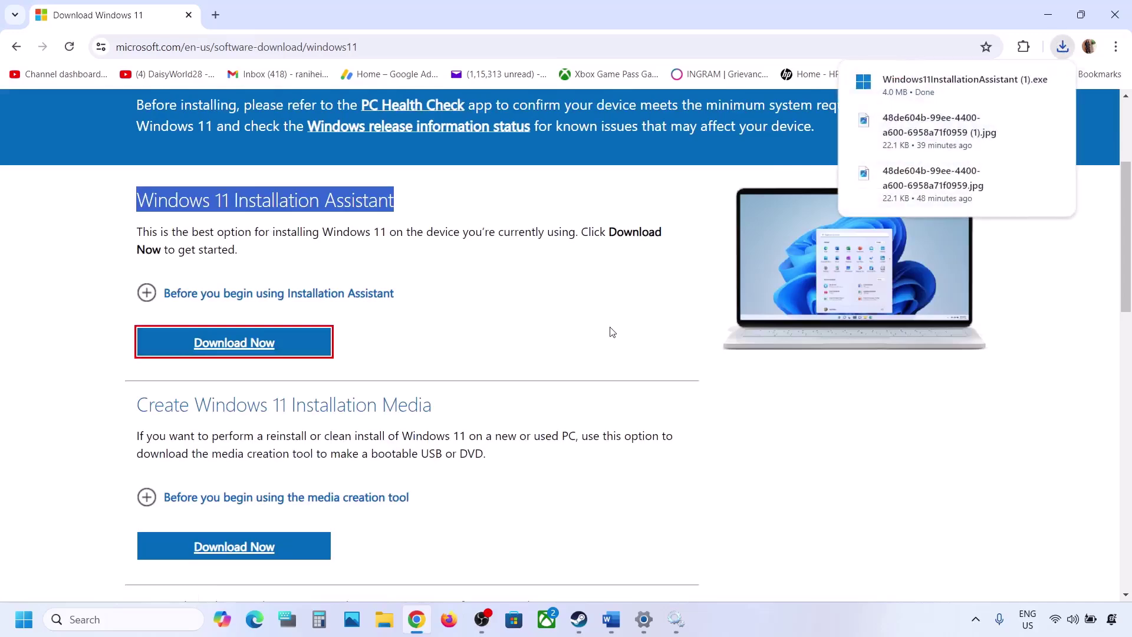
click(911, 77)
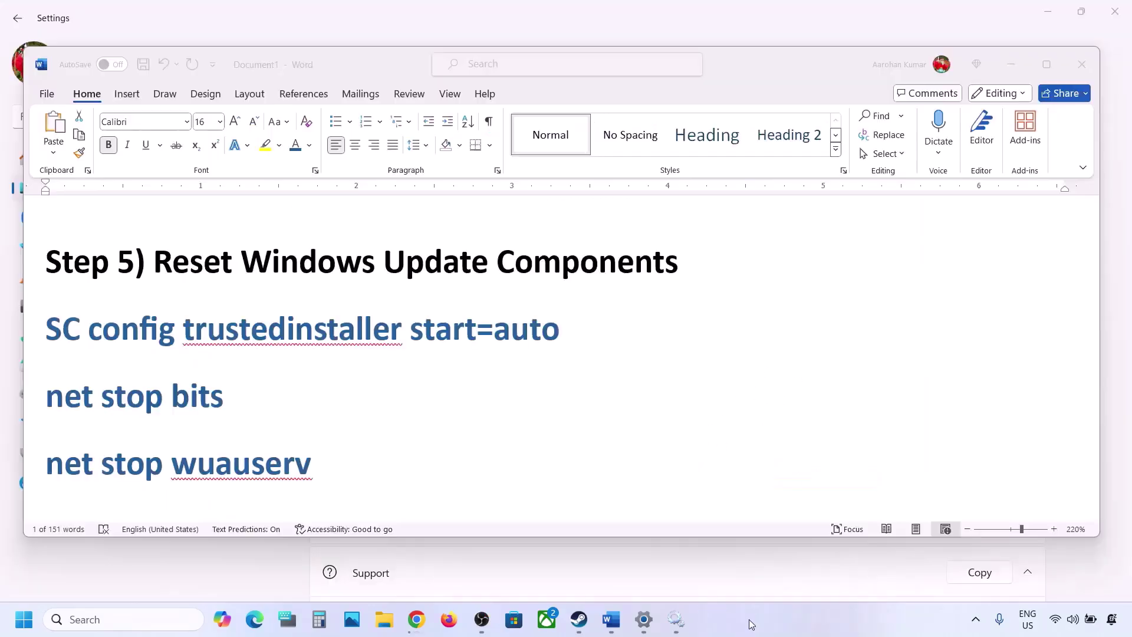
Copy the Step 5 commands from SC config trustedinstaller start=auto through net start appidsvc
click(180, 269)
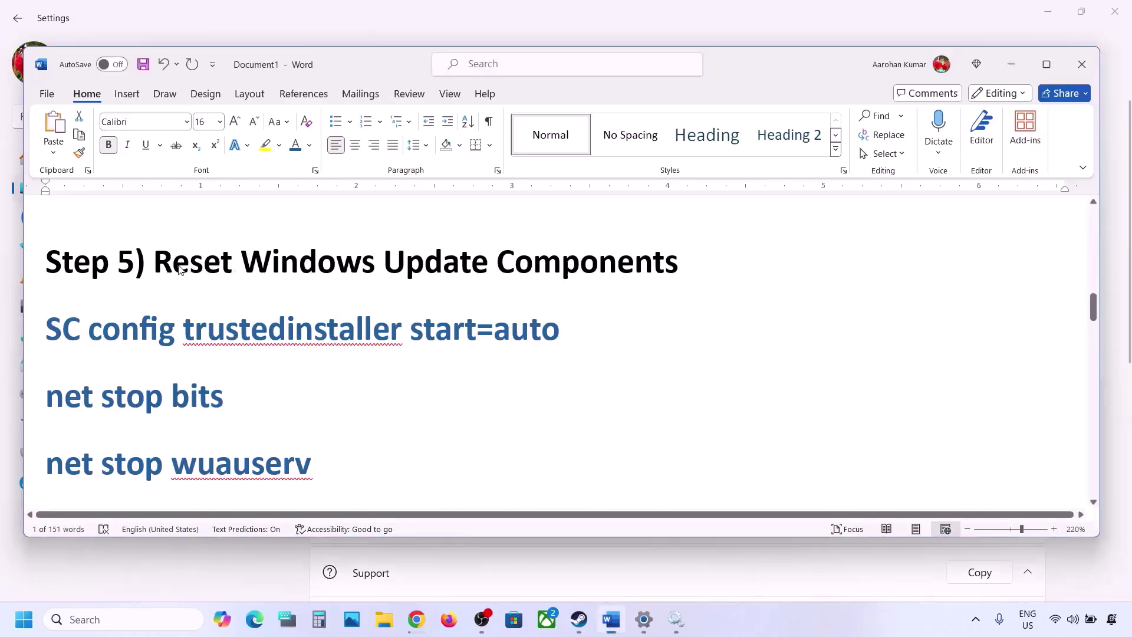
drag(155, 259, 678, 263)
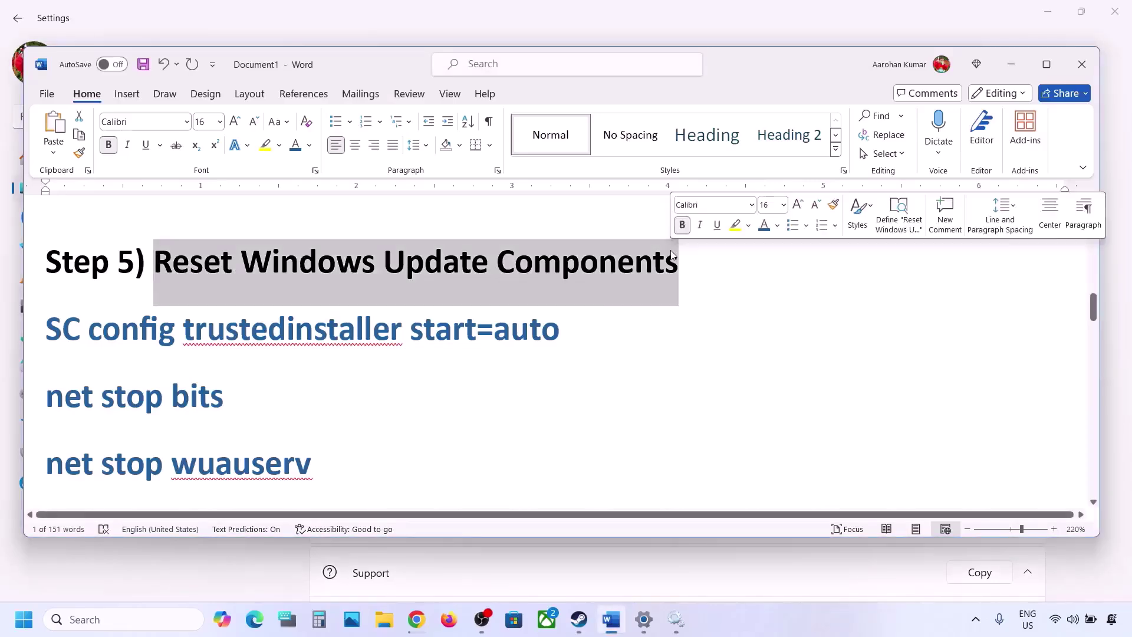
click(48, 325)
key(shift+Down)
key(shift+Down)
key(shift+Down)
key(shift+Down)
key(shift+Down)
key(shift+Down)
key(shift+Down)
key(shift+Down)
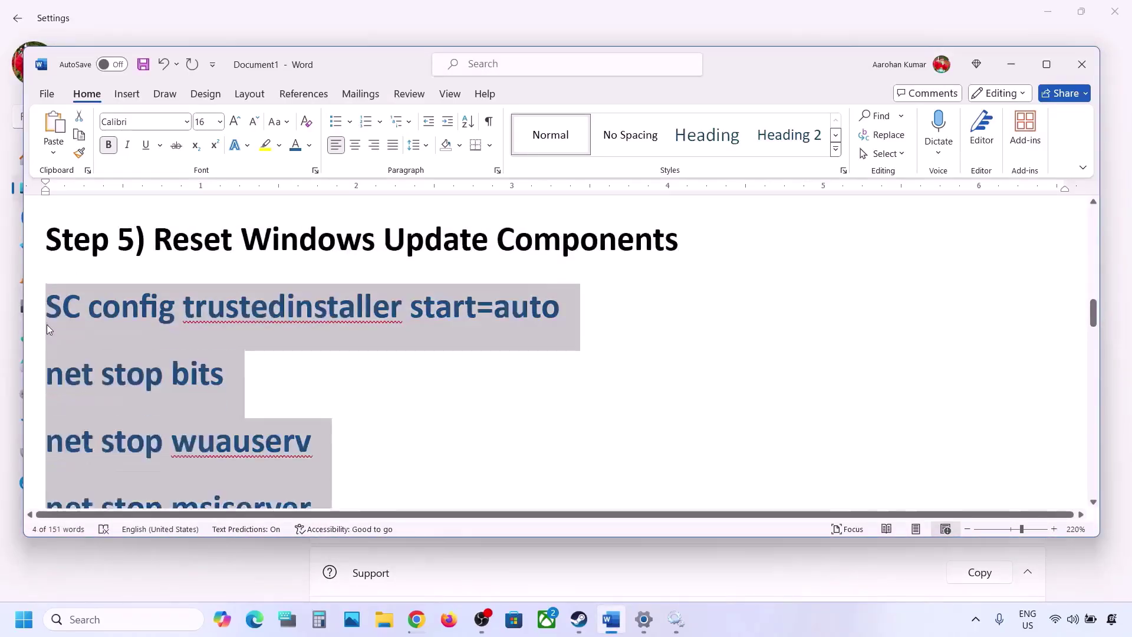
key(shift+Down)
key(shift+Down)
key(shift+Down)
key(shift+Down)
key(shift+Down)
key(shift+Down)
key(shift+Down)
key(shift+Down)
key(shift+Down)
key(shift+Down)
key(shift+Down)
key(shift+Down)
key(shift+Down)
key(shift+Down)
key(shift+Down)
key(shift+Down)
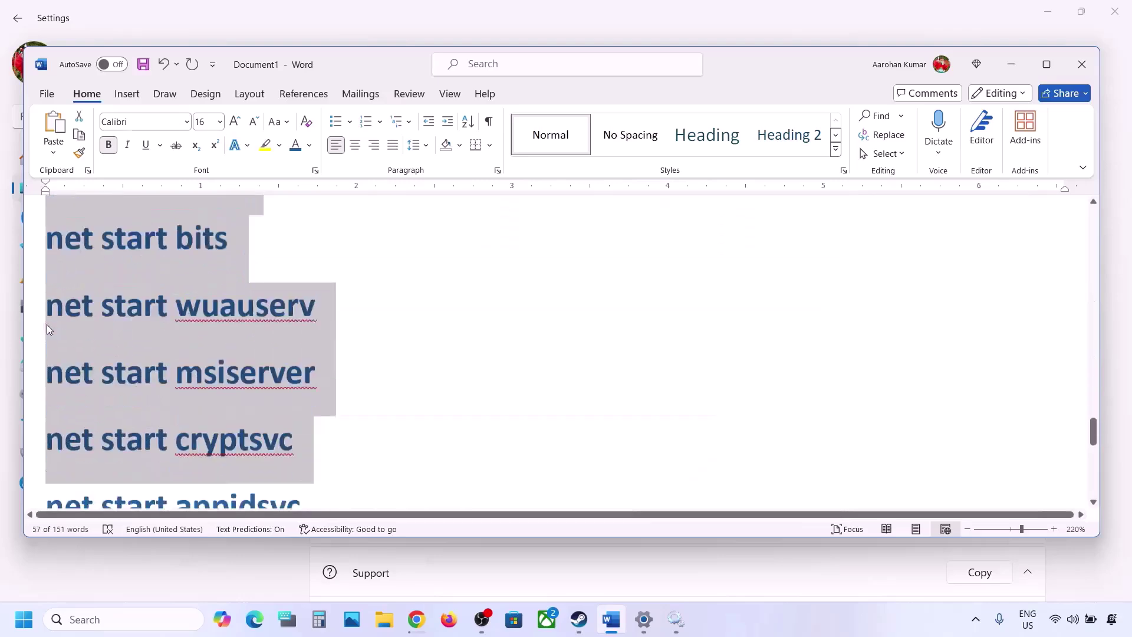
key(shift+Down)
key(shift+Up)
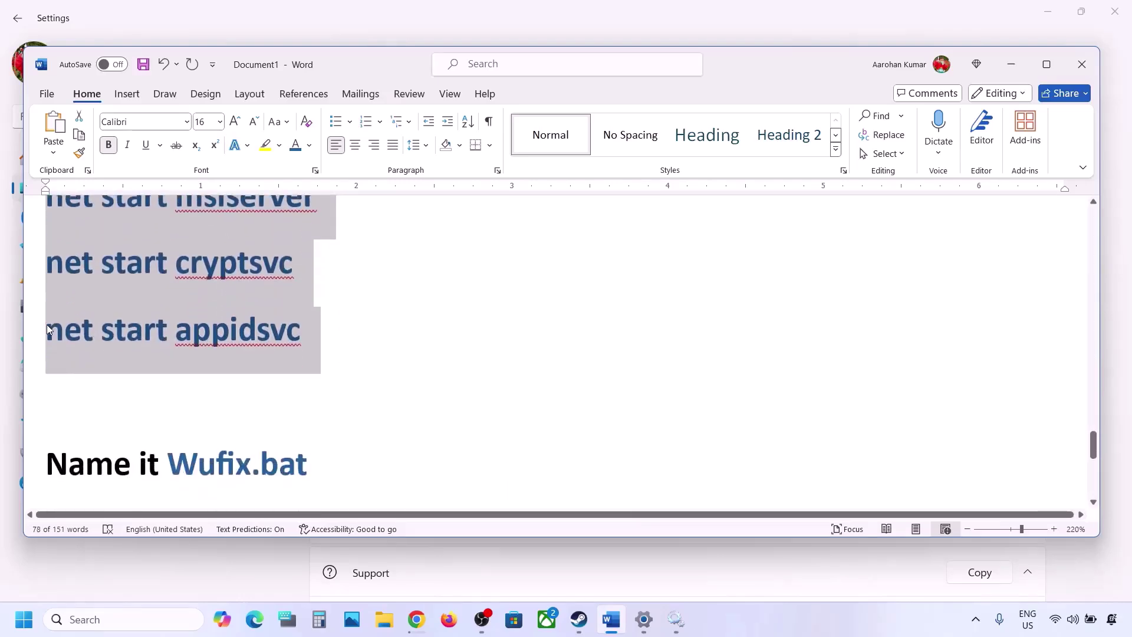
right_click(160, 301)
click(195, 360)
Open Notepad and paste the copied reset commands into it
click(94, 616)
text(note)
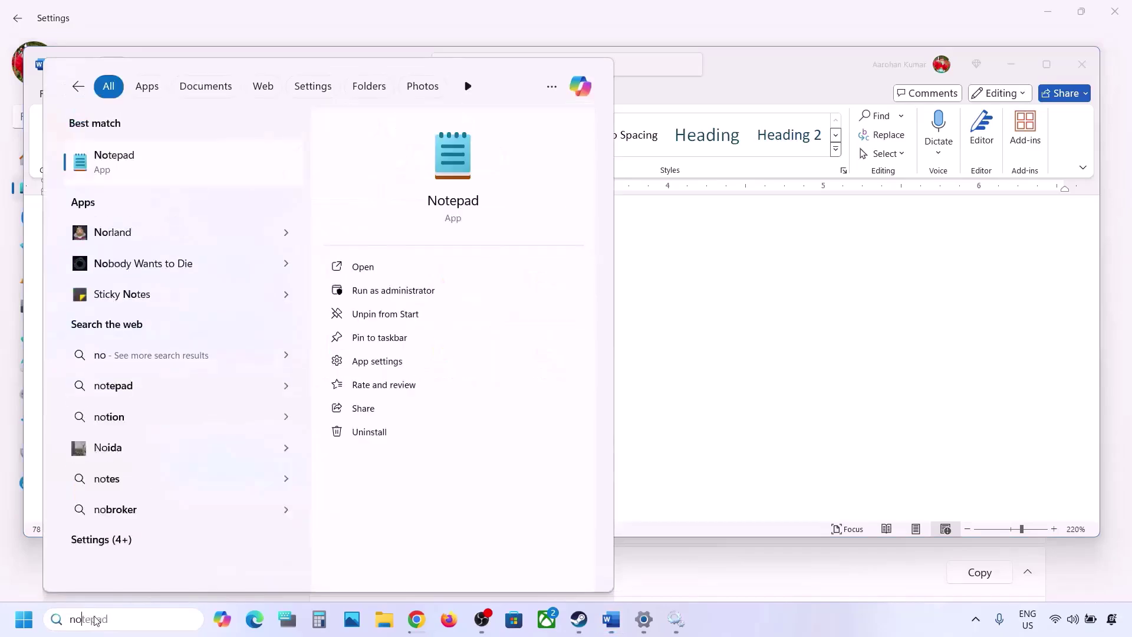
key(Return)
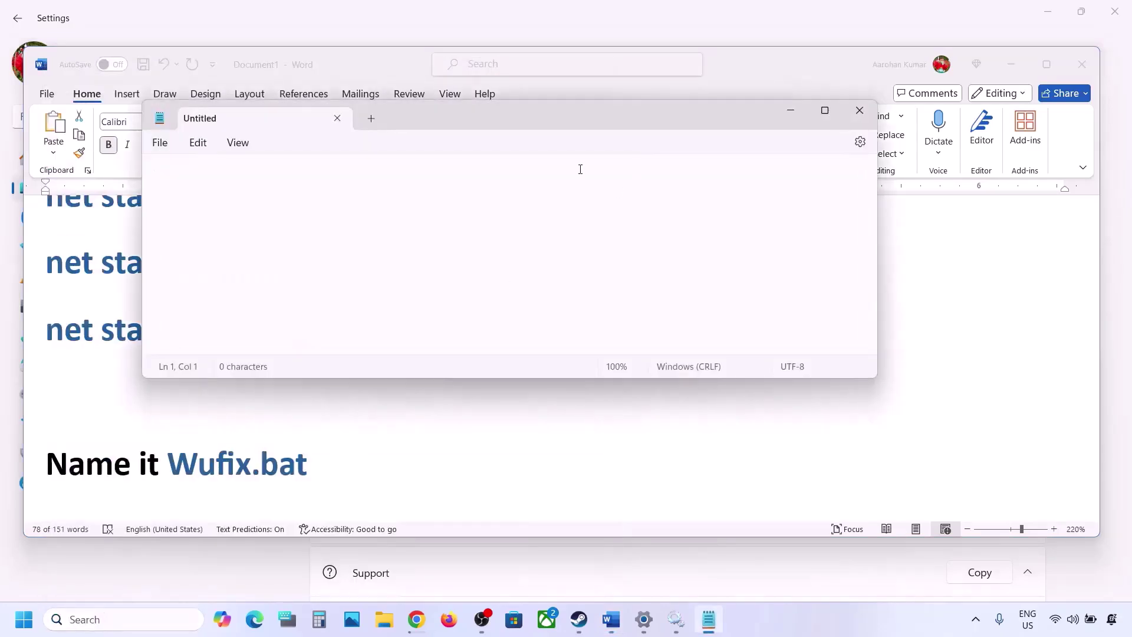
key(ctrl+v)
scroll(319, 289, up, 4)
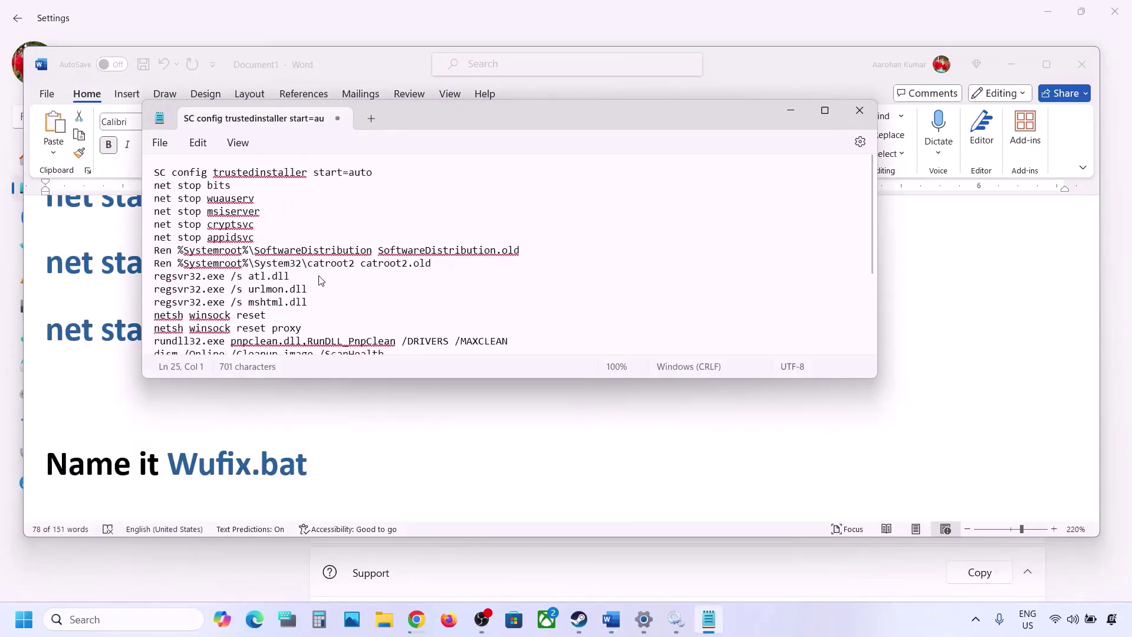
Start Save As and enter Wufix.bat, copied from the Word notes, as the file name
click(159, 144)
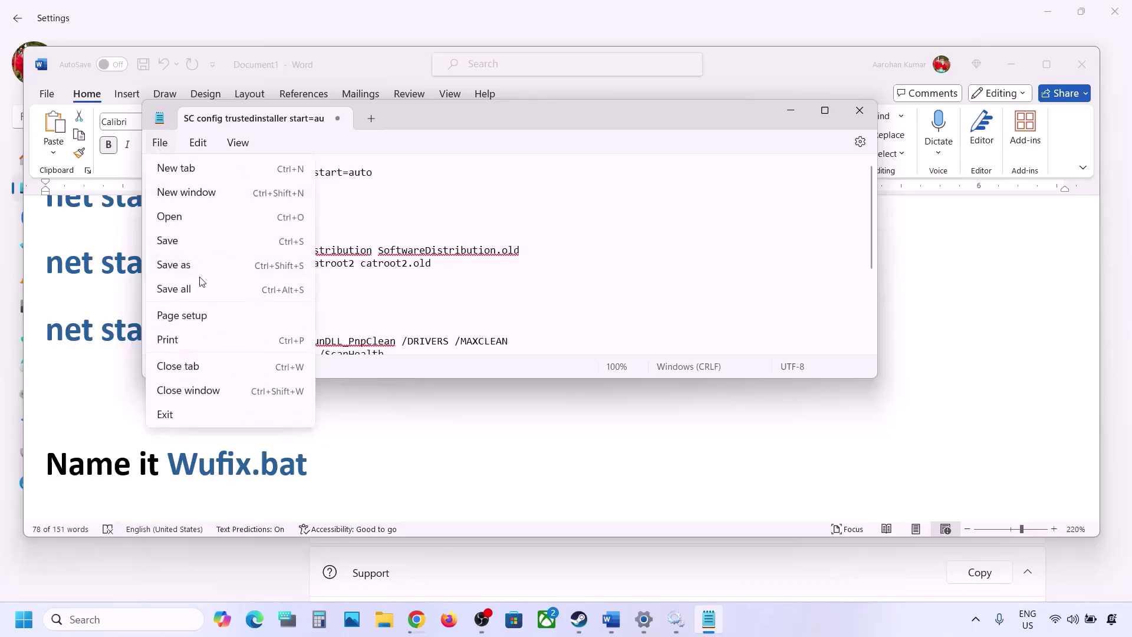
click(185, 265)
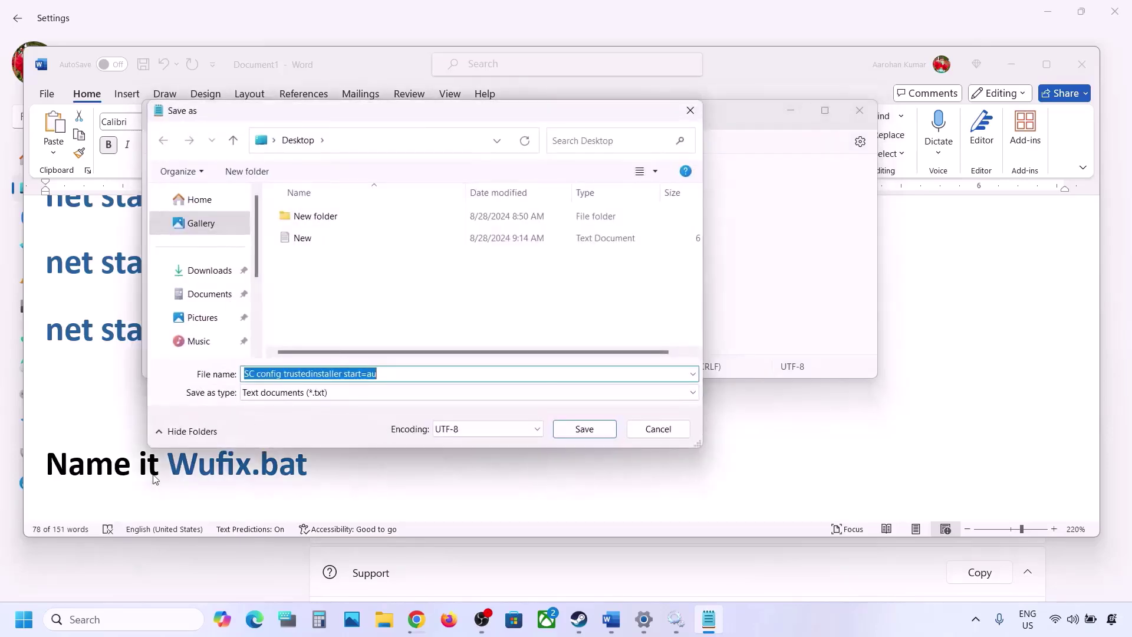
click(153, 479)
drag(313, 459, 167, 462)
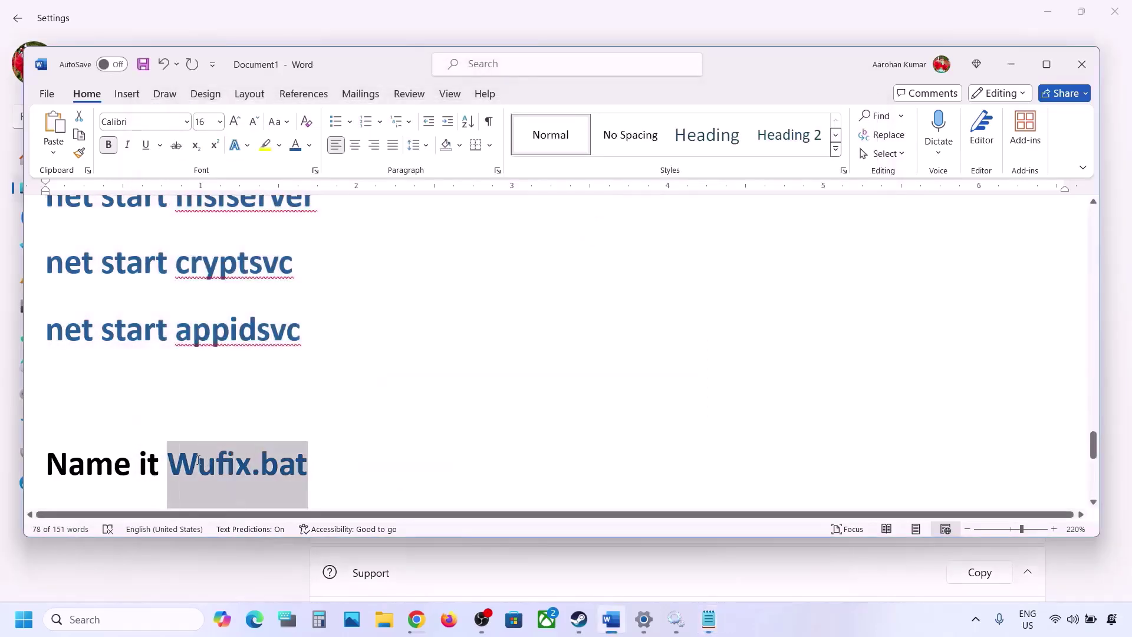
key(ctrl+c)
click(708, 619)
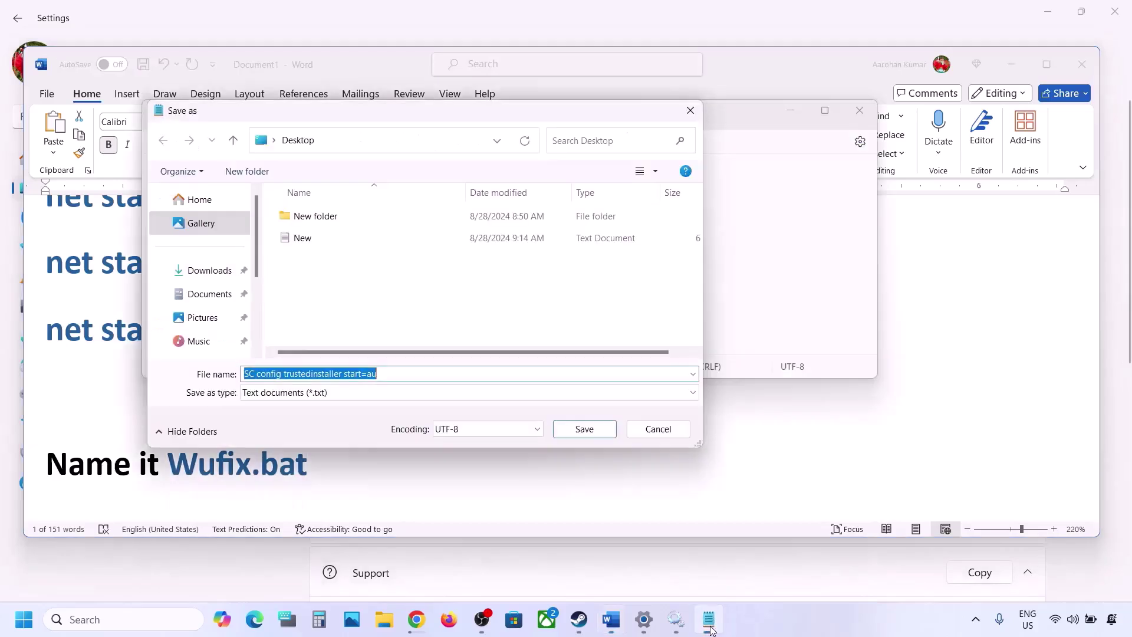
key(ctrl+v)
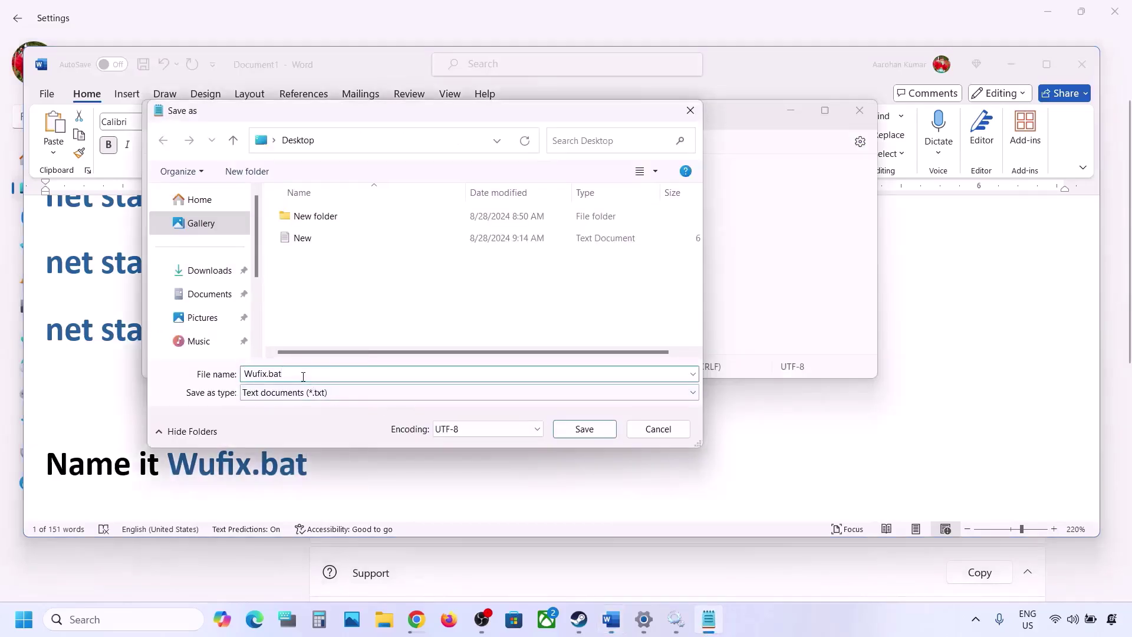
Save Wufix.bat to the Desktop as All files, close Notepad, and show the desktop
drag(303, 374, 232, 374)
click(280, 393)
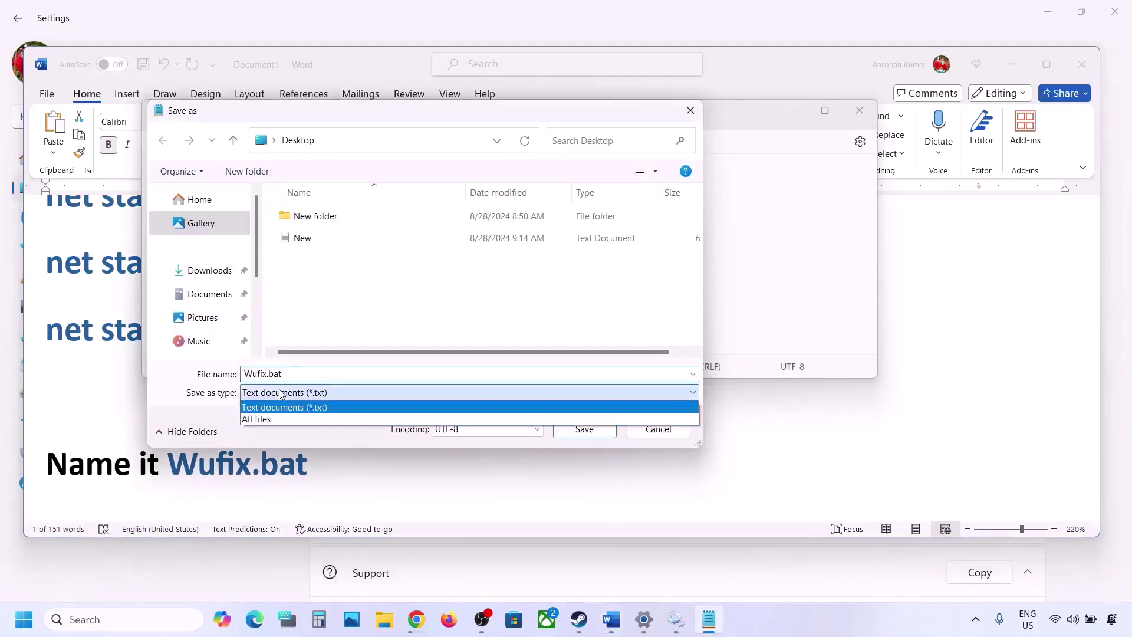
click(289, 420)
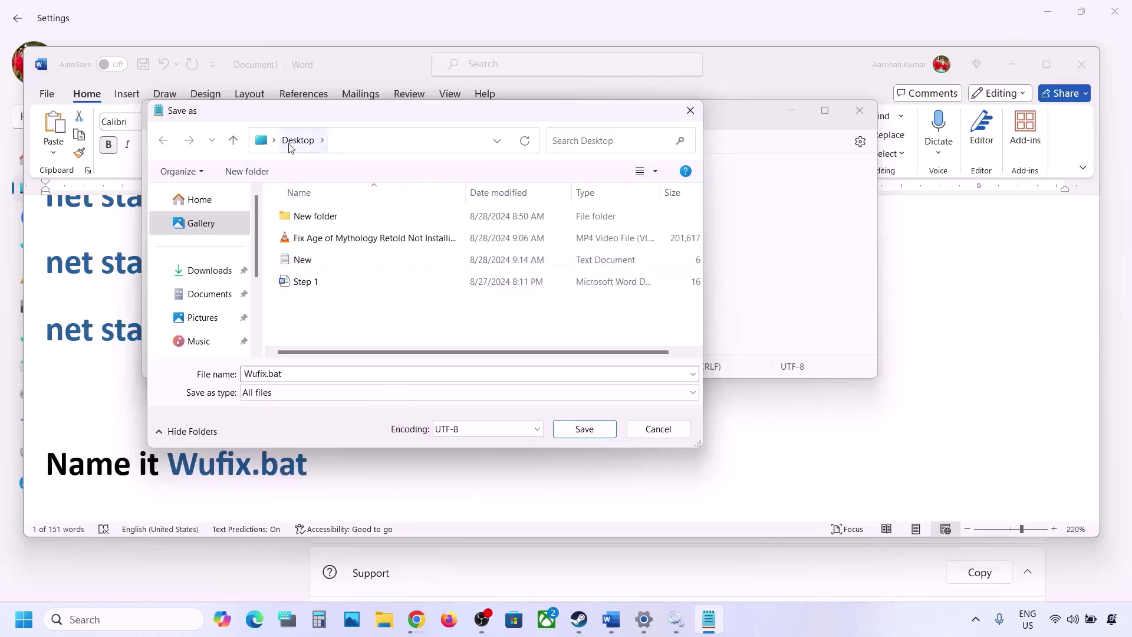
click(568, 425)
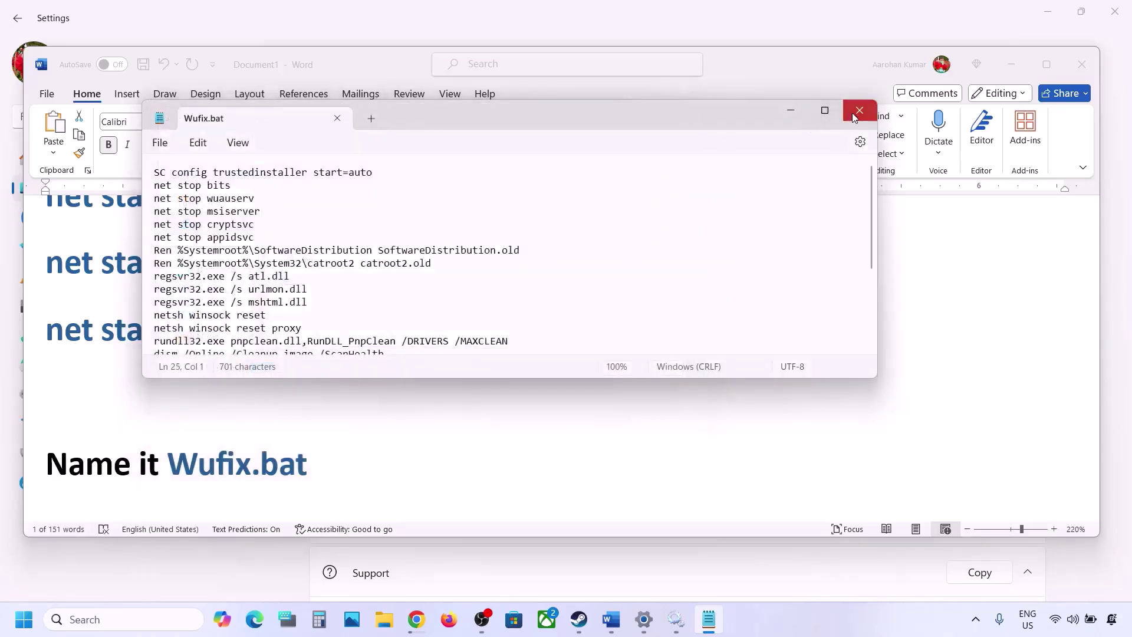
click(859, 111)
key(super+d)
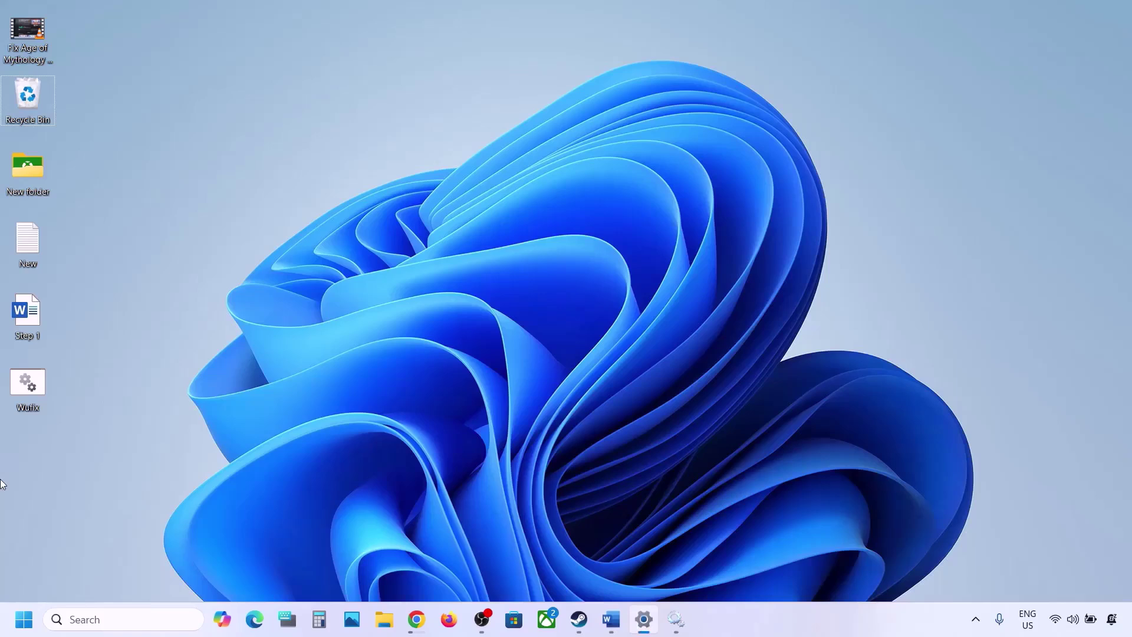
Run Wufix.bat as administrator to reset Winsock and start a DISM health scan
click(28, 391)
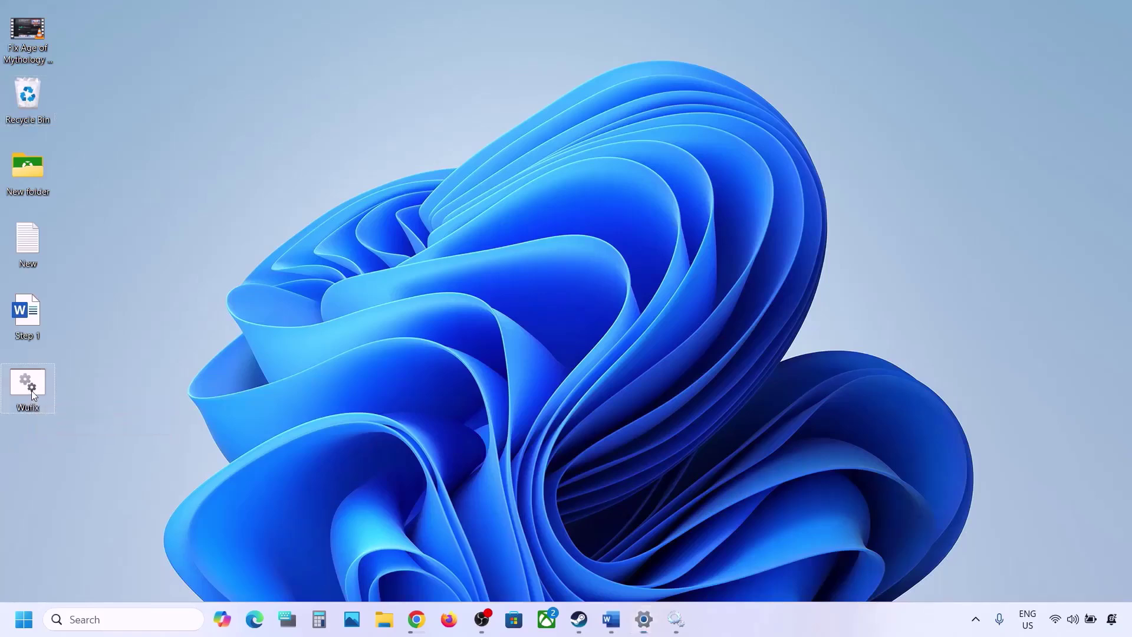
right_click(33, 394)
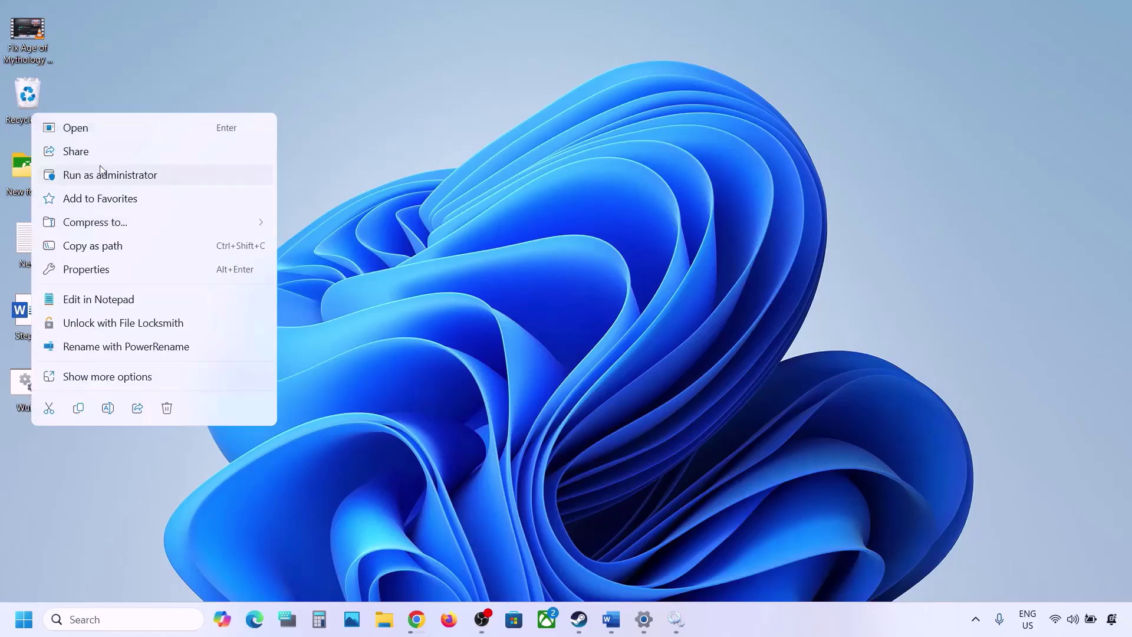
click(114, 172)
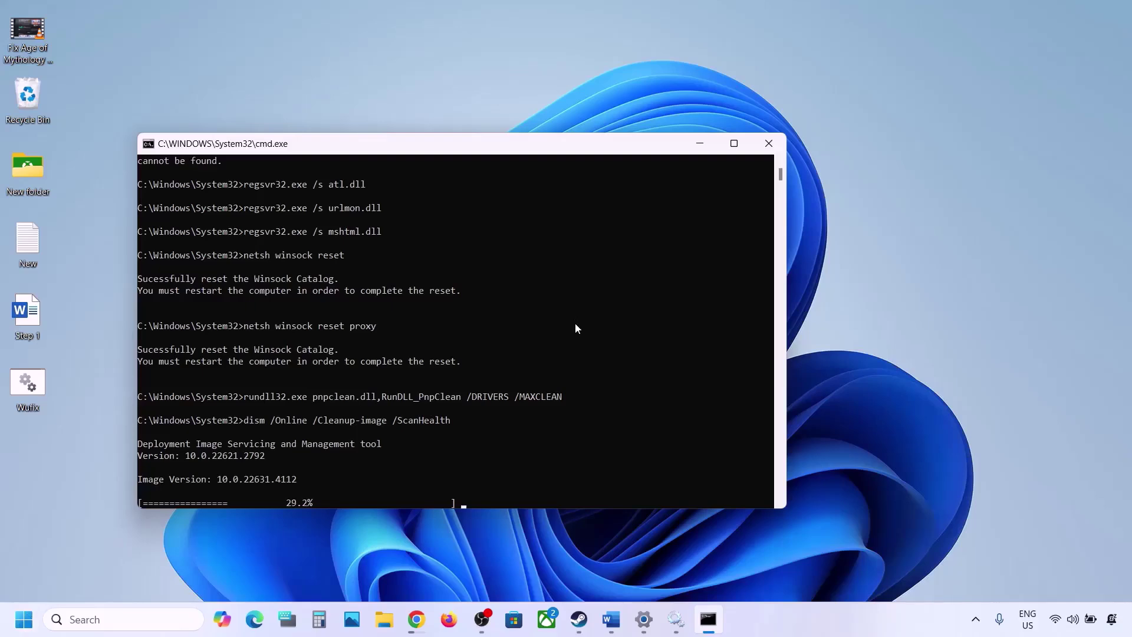
click(610, 619)
scroll(459, 432, down, 5)
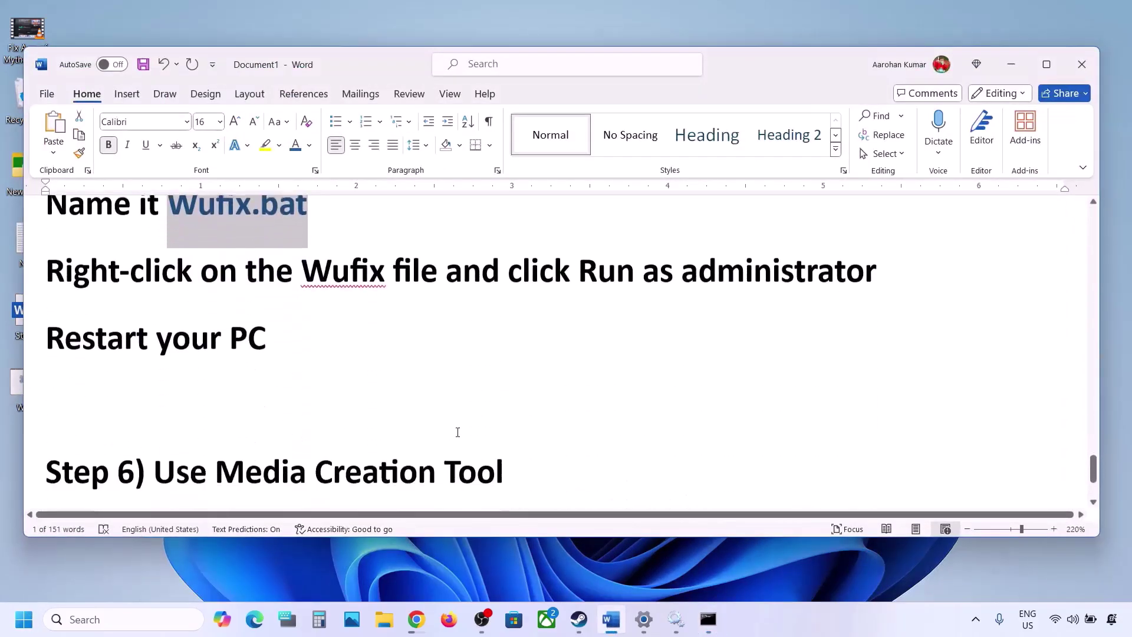
Open the Step 6 microsoft.com Windows 11 download link from the Word guide in the browser
scroll(457, 432, down, 3)
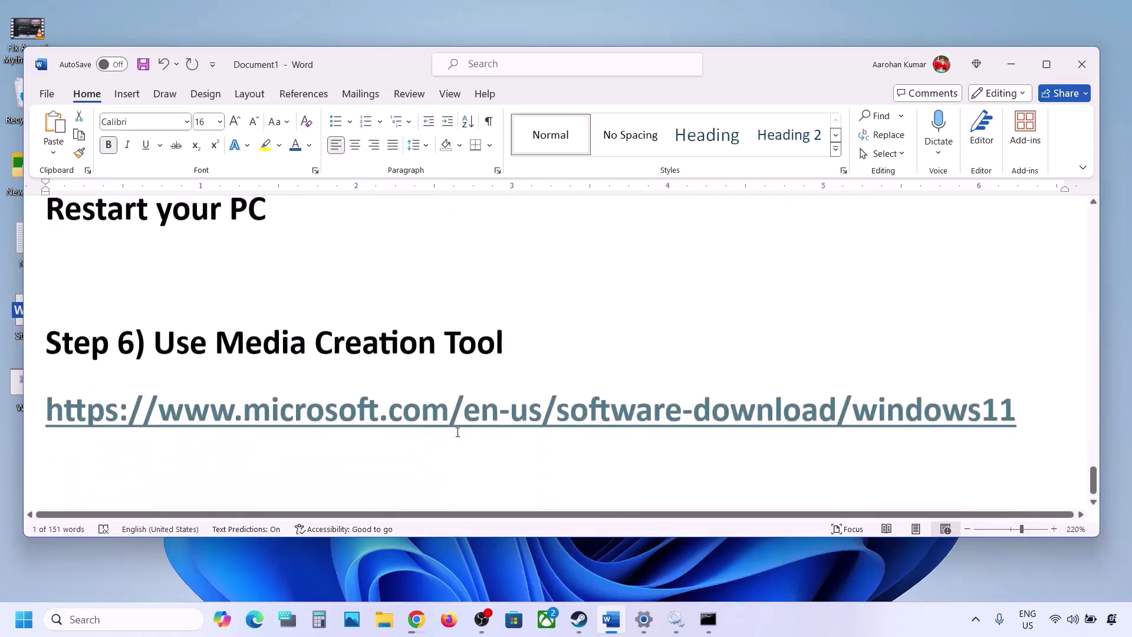
drag(167, 346, 511, 348)
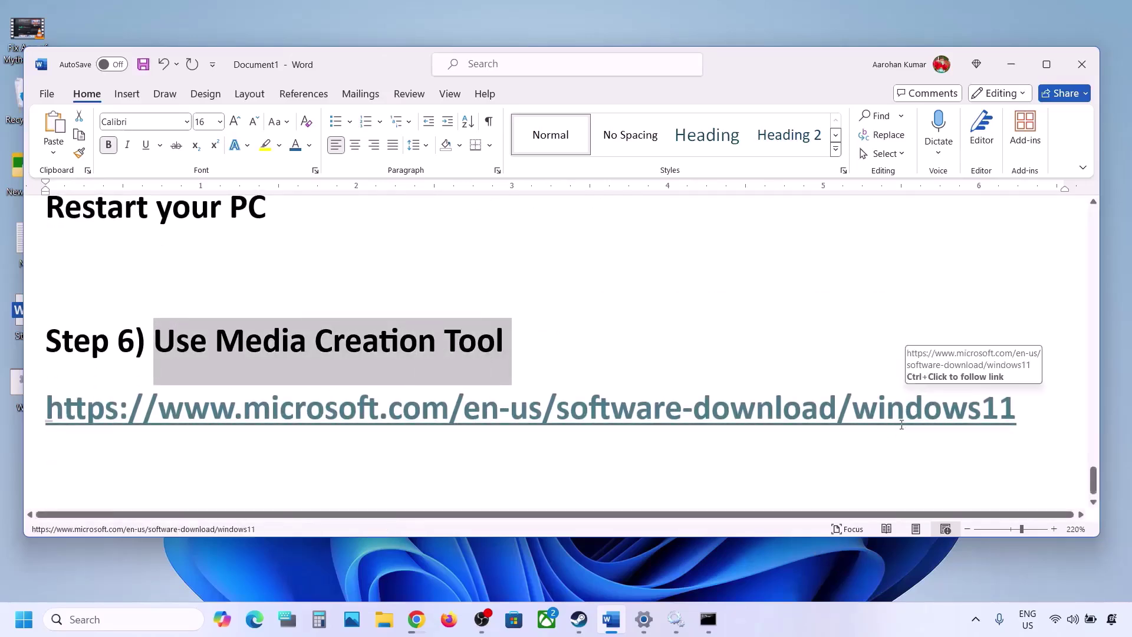
drag(1043, 407, 783, 408)
drag(553, 404, 45, 408)
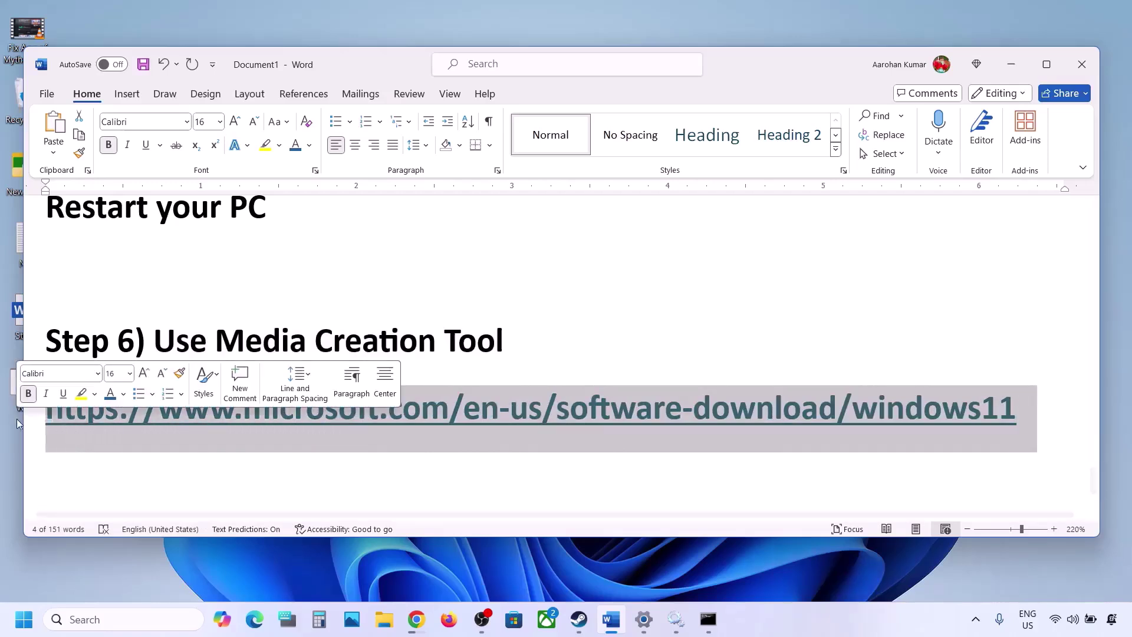
click(948, 635)
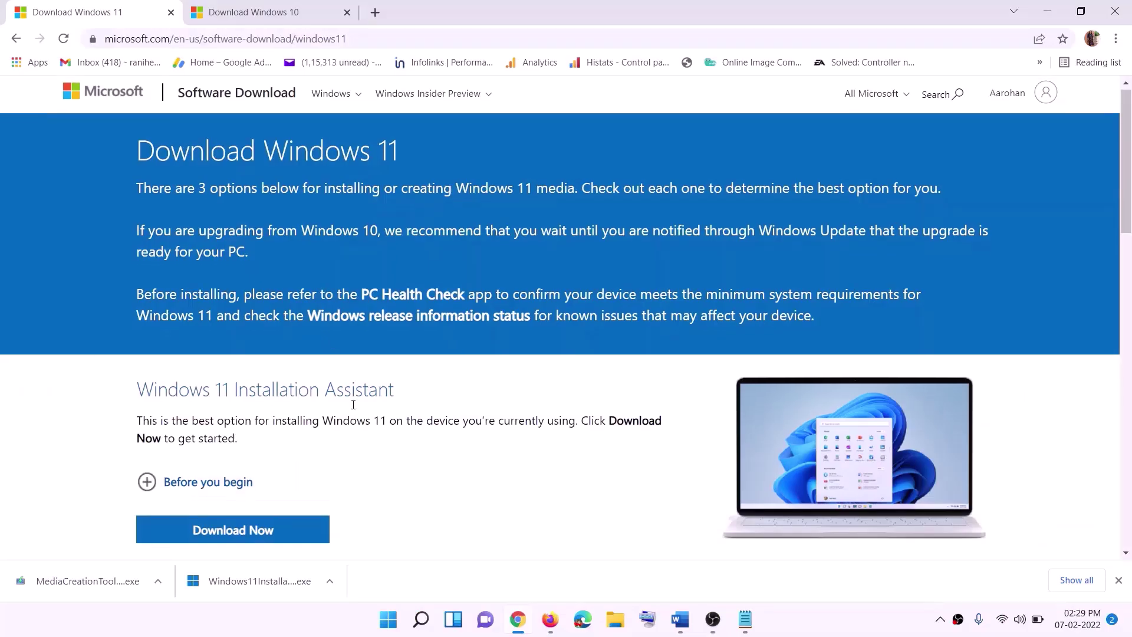
Download the Media Creation Tool and launch it, approving the UAC prompt
scroll(348, 411, down, 3)
drag(212, 350, 326, 349)
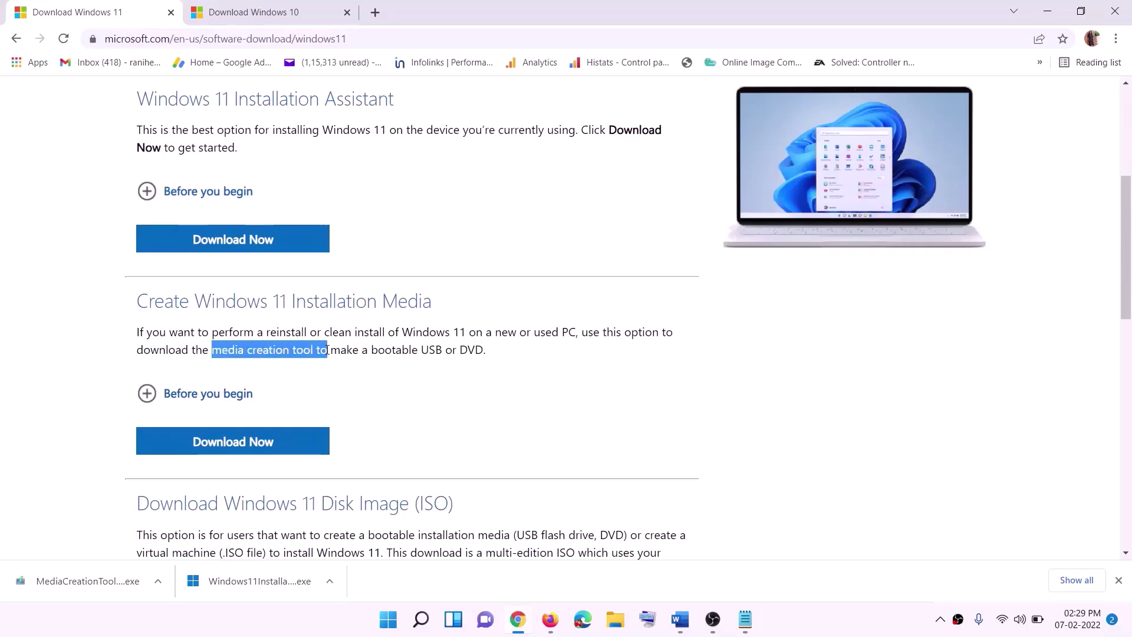
click(224, 450)
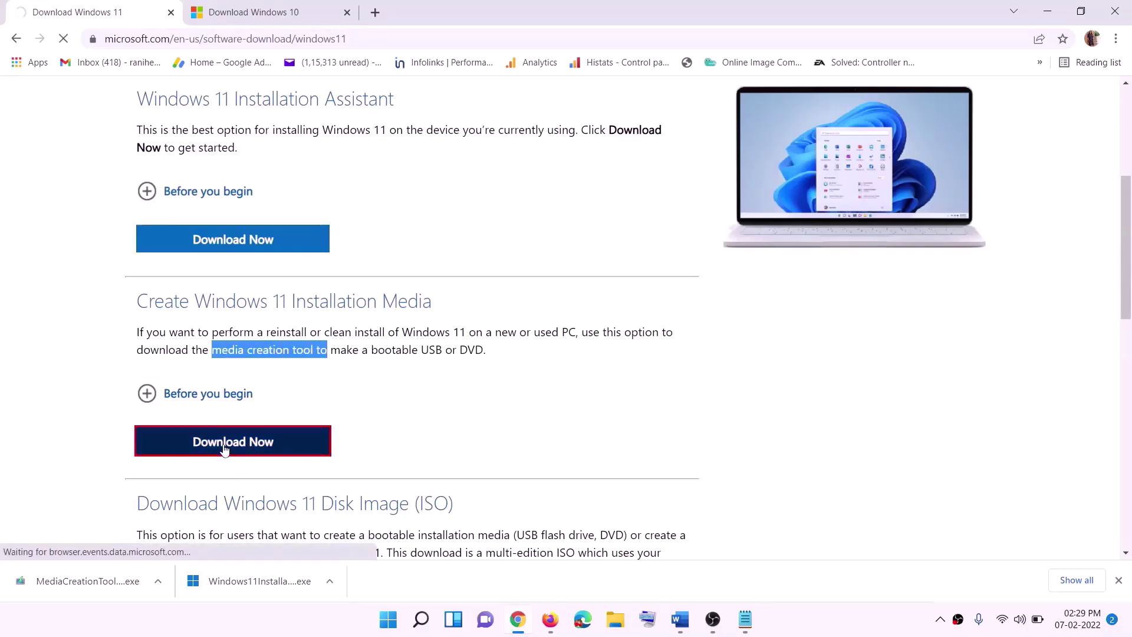
click(76, 585)
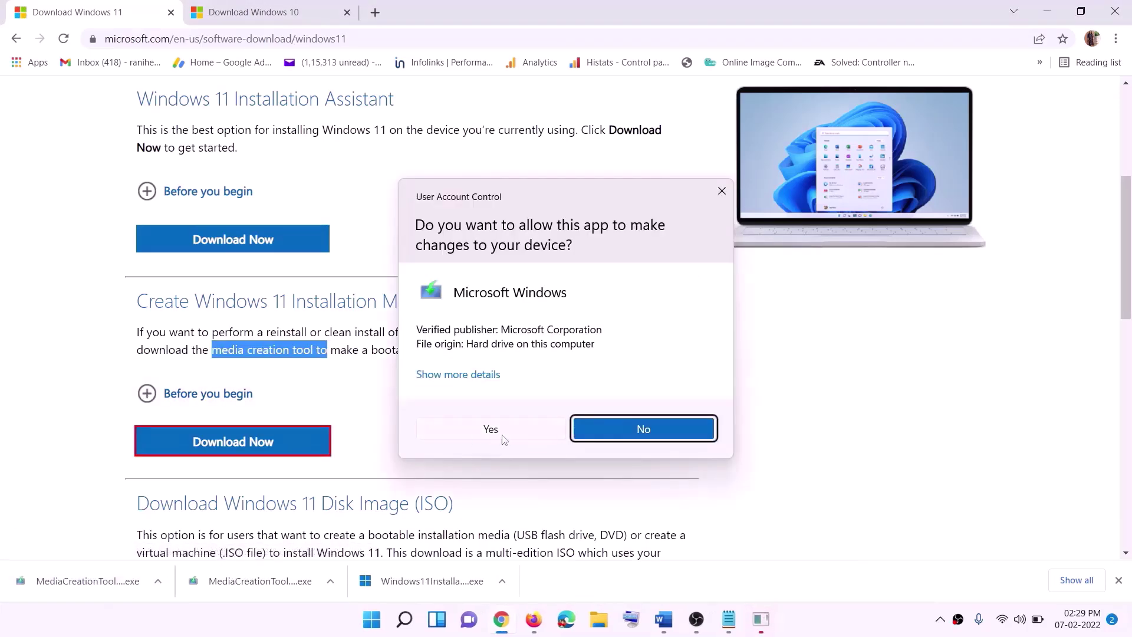
click(501, 435)
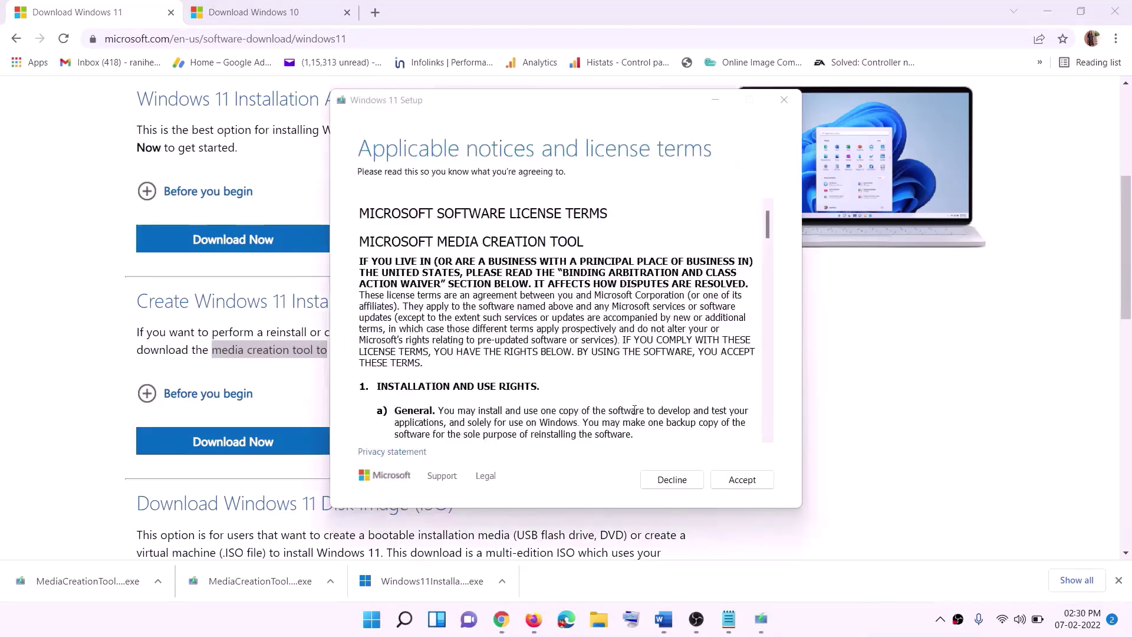
Accept the license, keep recommended options, and save a Windows 11 ISO named Windows to the Desktop
click(740, 479)
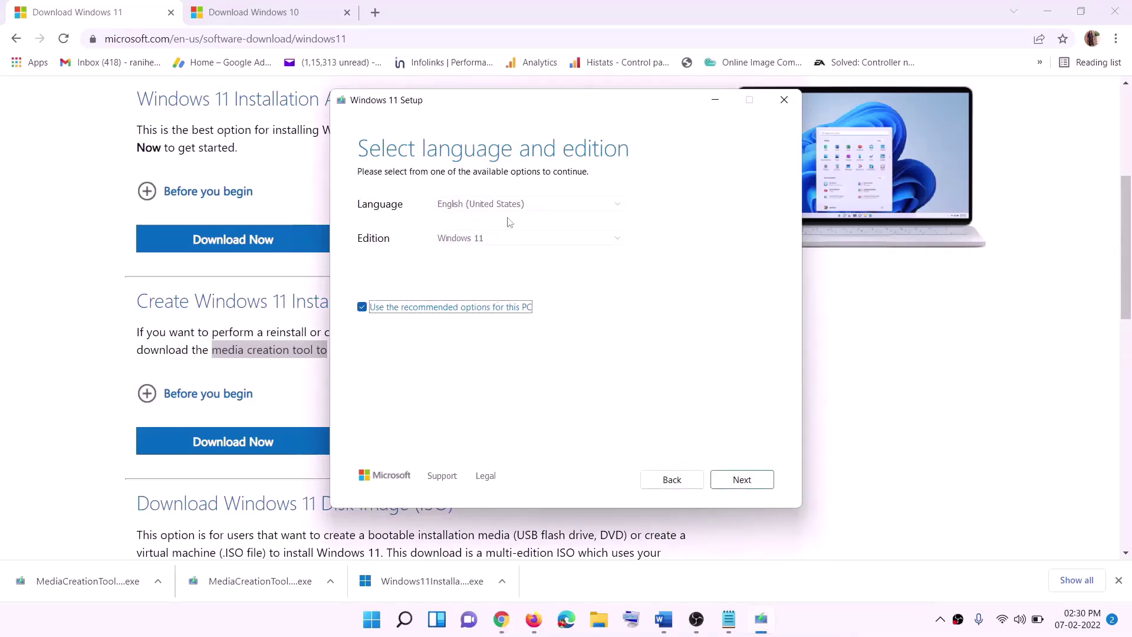
click(734, 478)
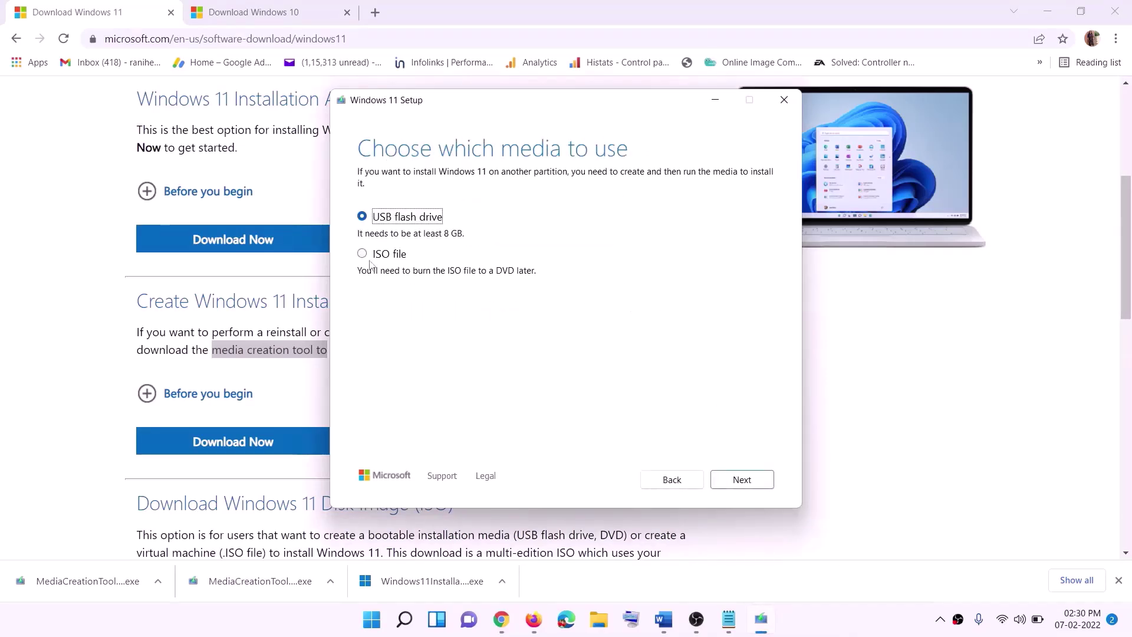
click(399, 256)
click(744, 478)
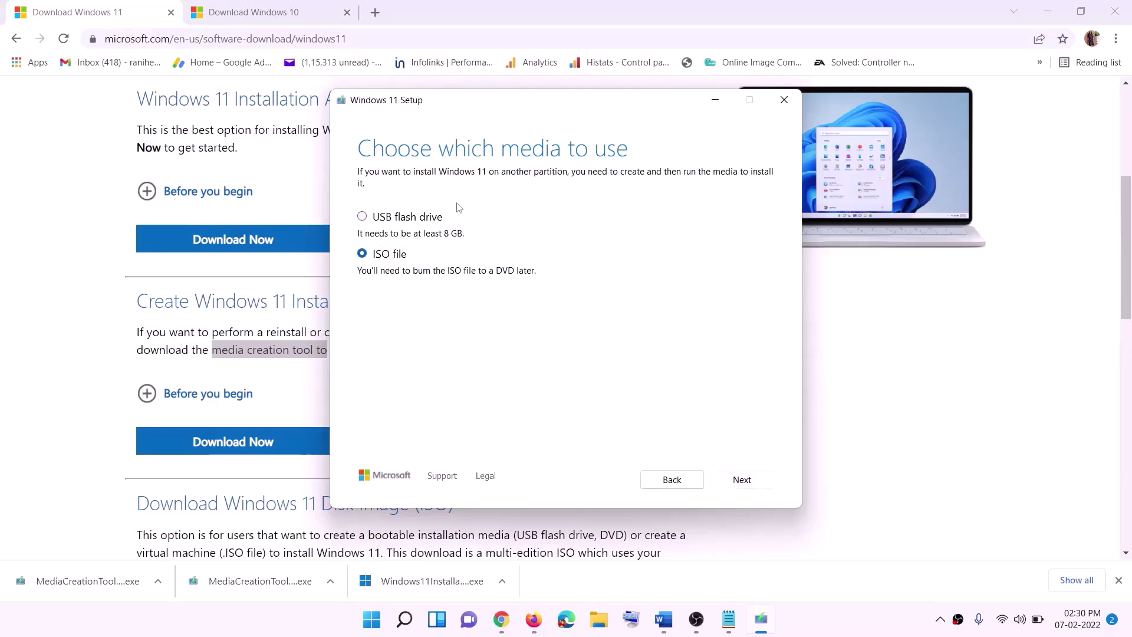
scroll(389, 283, up, 1)
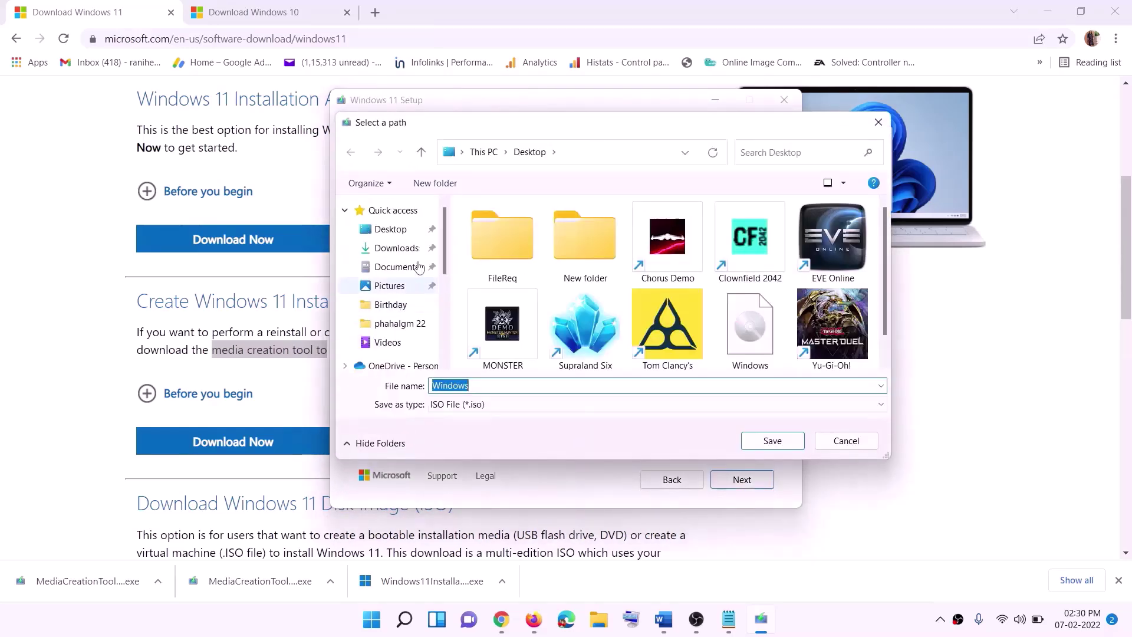
click(388, 231)
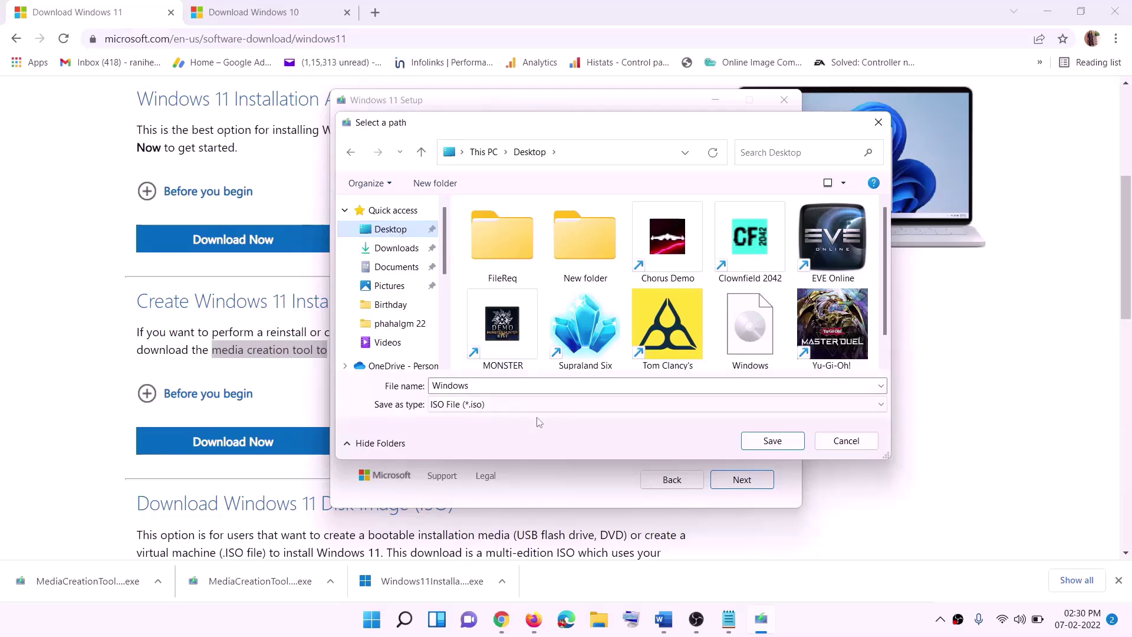
click(773, 442)
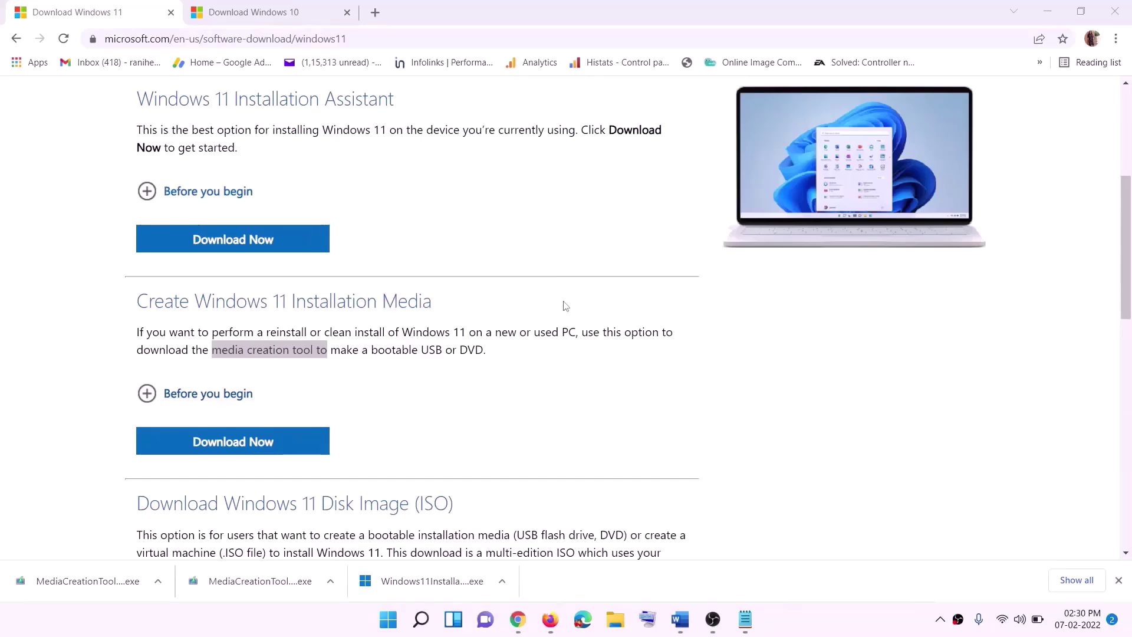
Mount the Windows ISO from the desktop as DVD Drive (F:) and run its setup with admin approval
key(super+d)
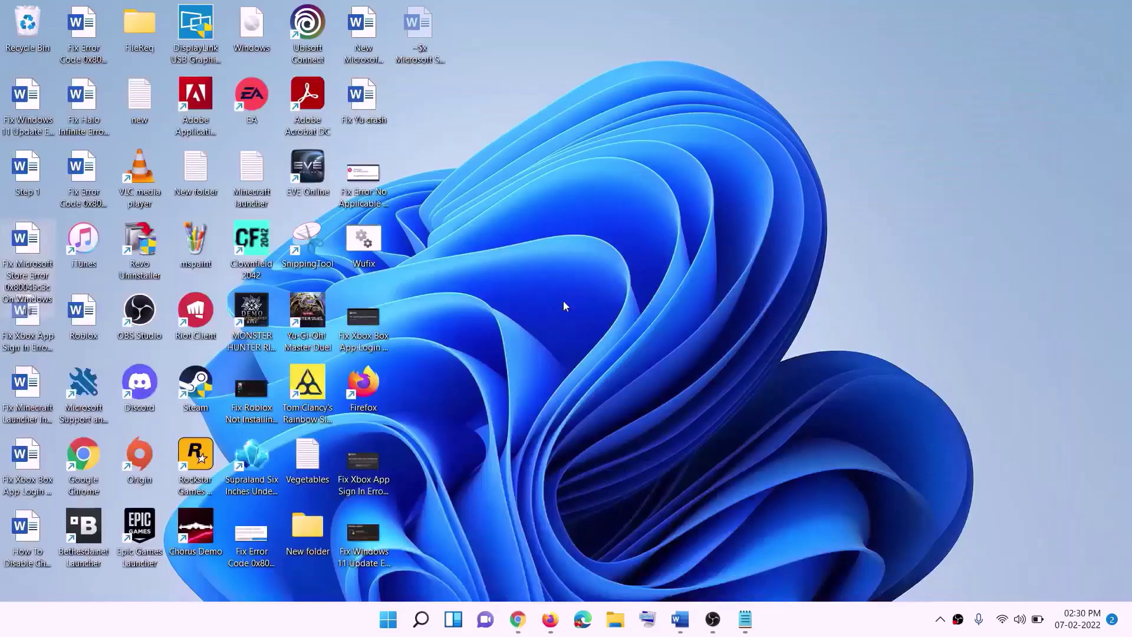
drag(265, 31, 452, 364)
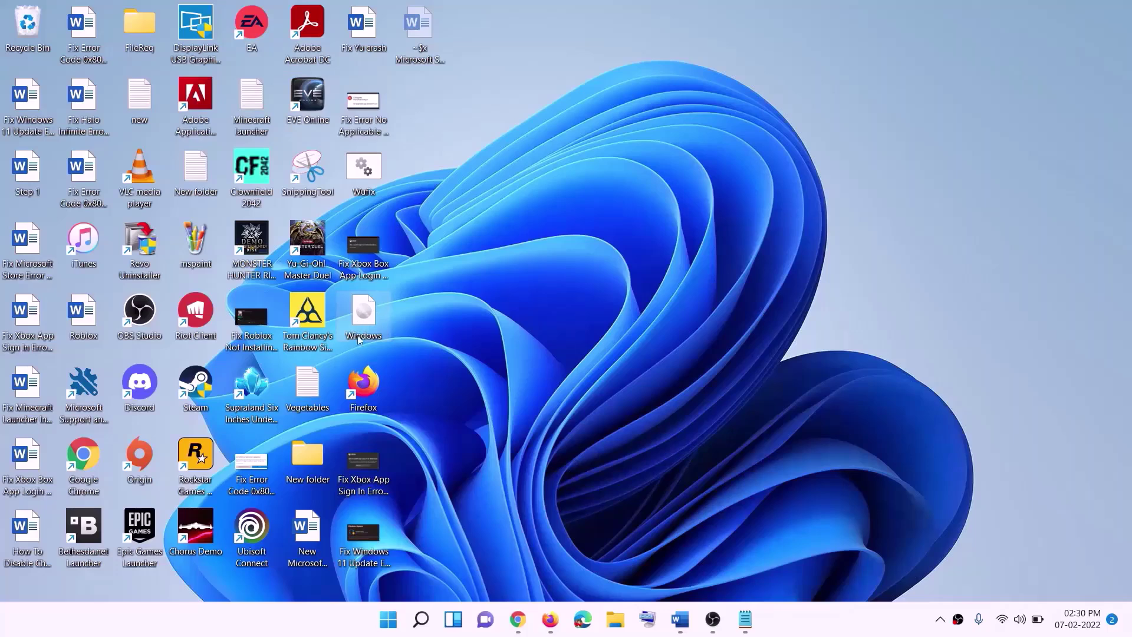
double_click(372, 323)
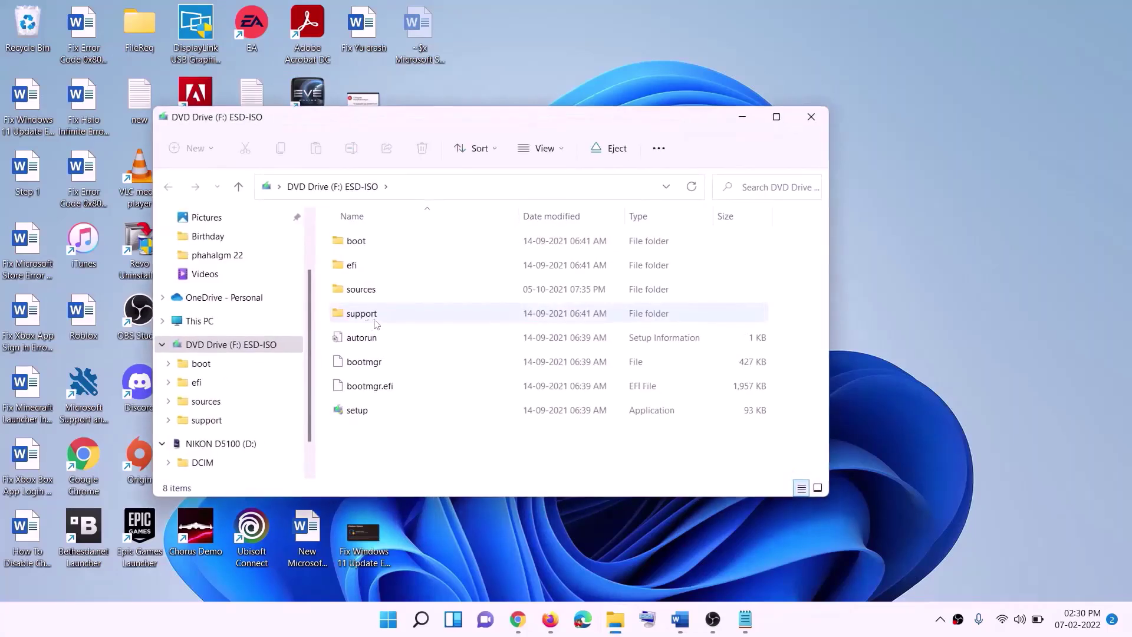
click(358, 413)
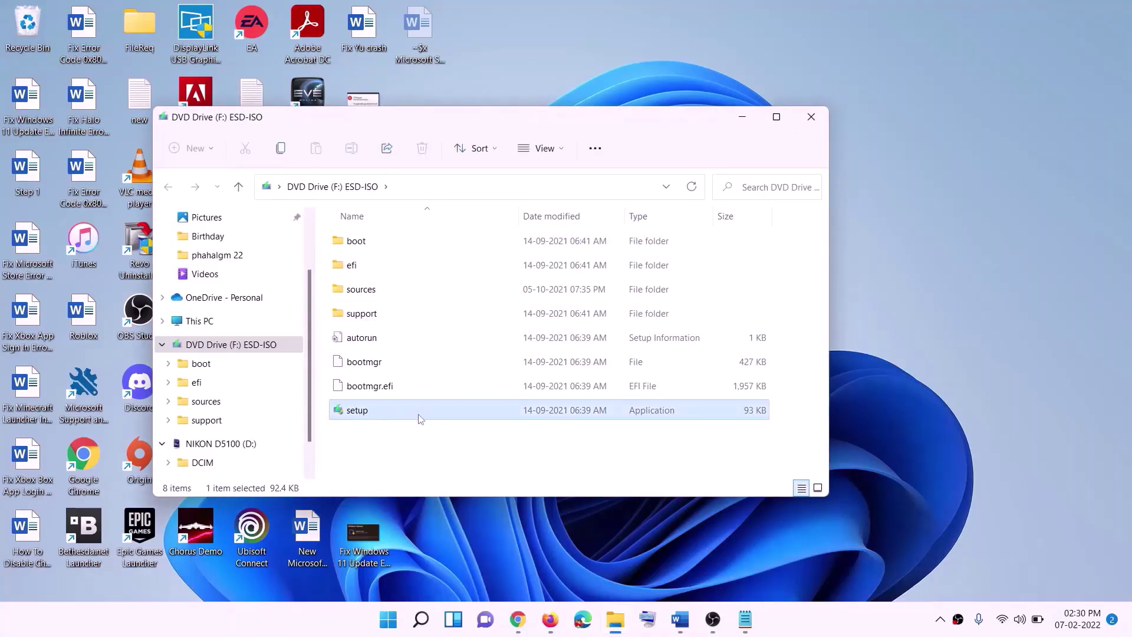
double_click(387, 411)
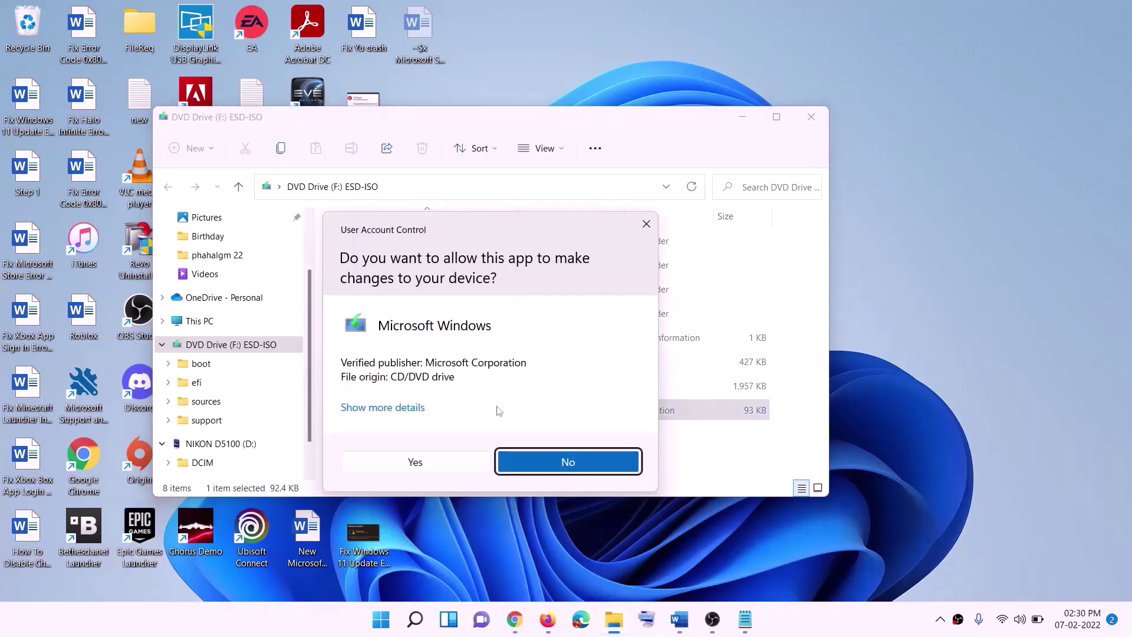
click(454, 462)
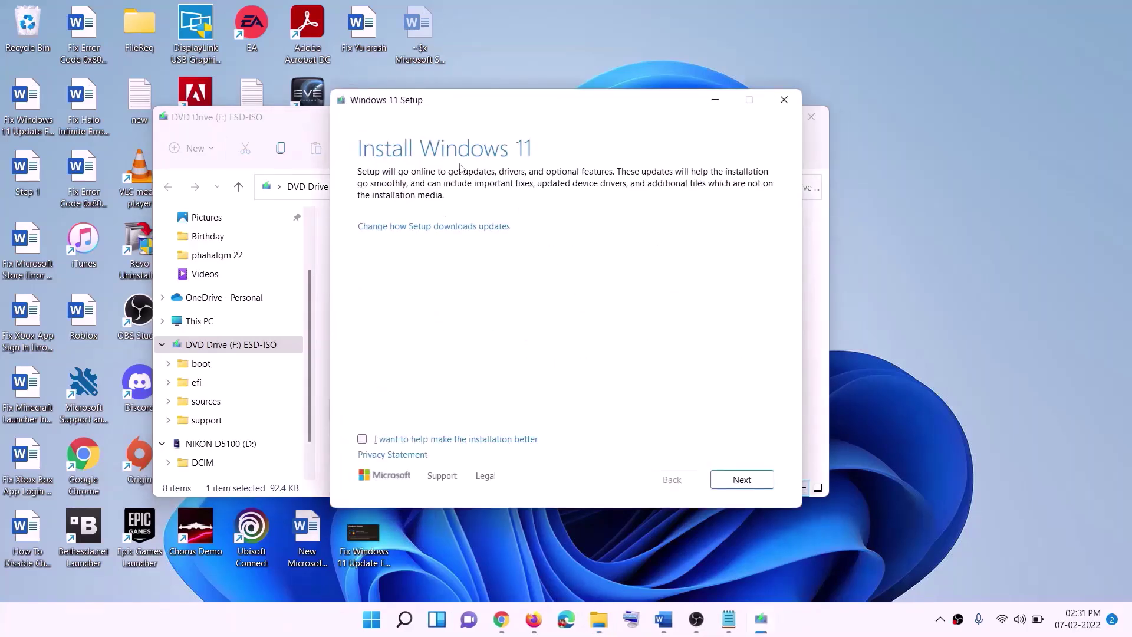
Advance Windows 11 Setup past the Install Windows 11 page, then bring Windows Update back into view
click(745, 479)
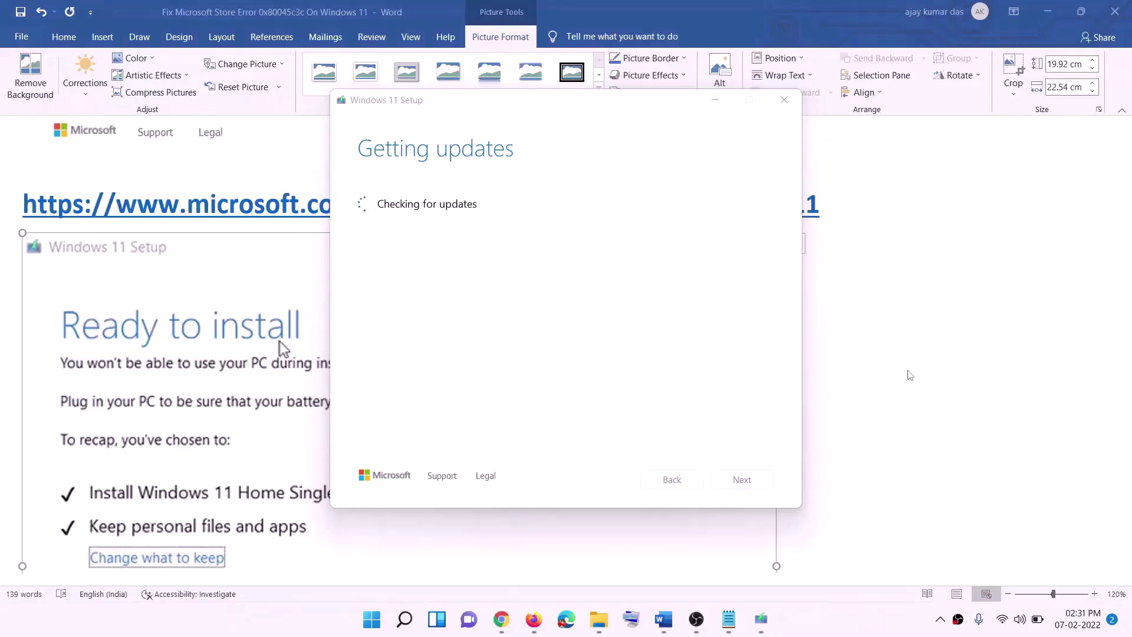
scroll(261, 291, down, 2)
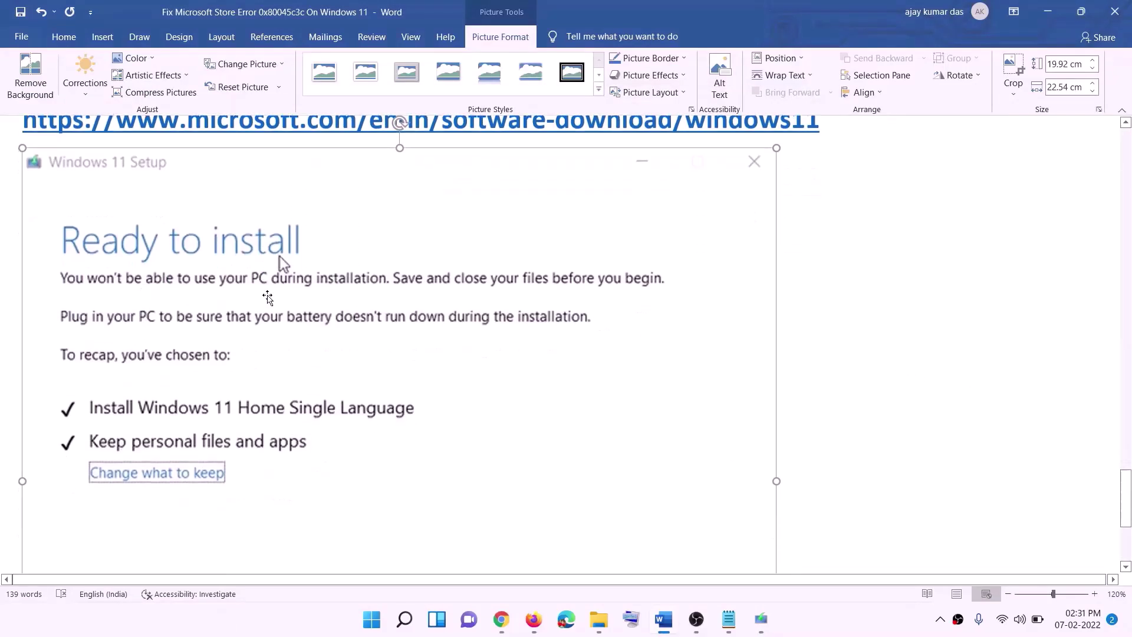
scroll(312, 230, down, 1)
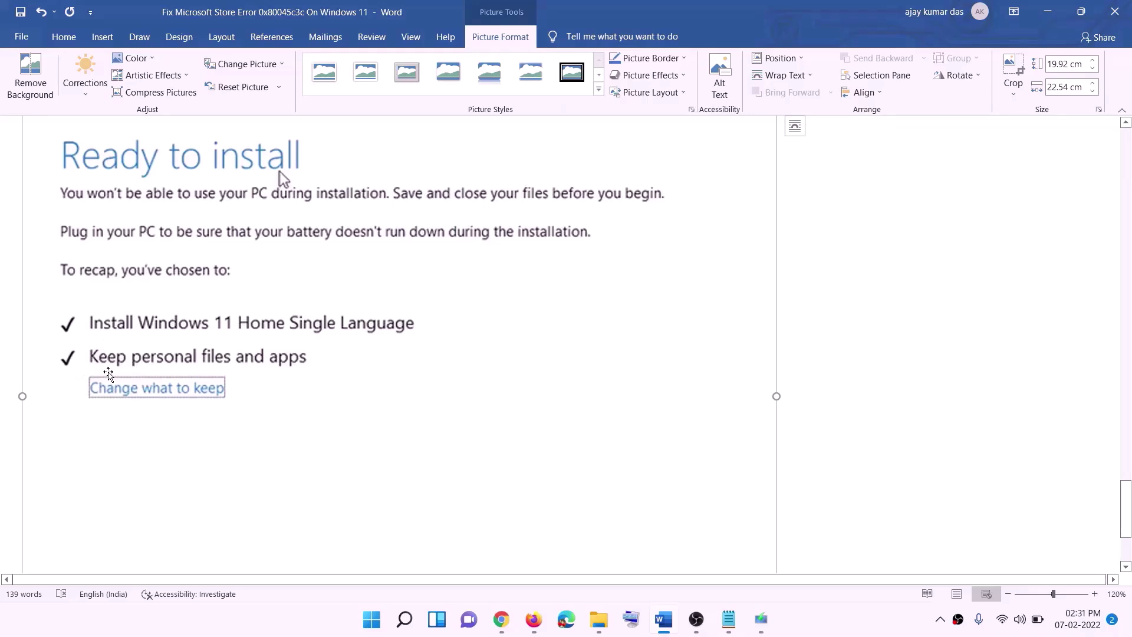
scroll(428, 371, down, 4)
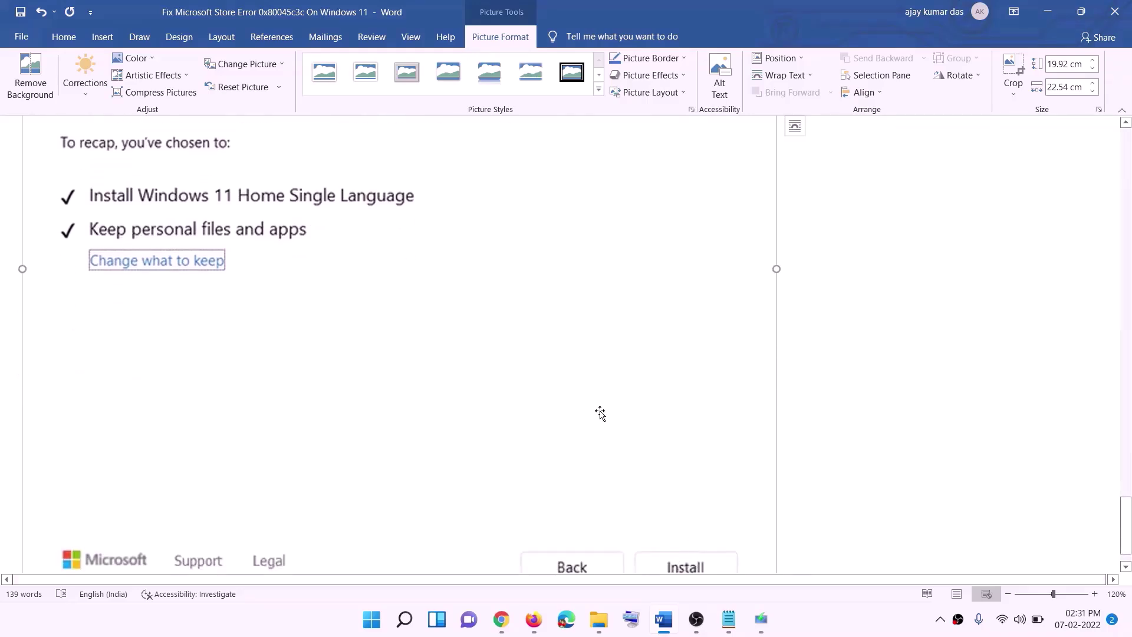
scroll(600, 412, up, 9)
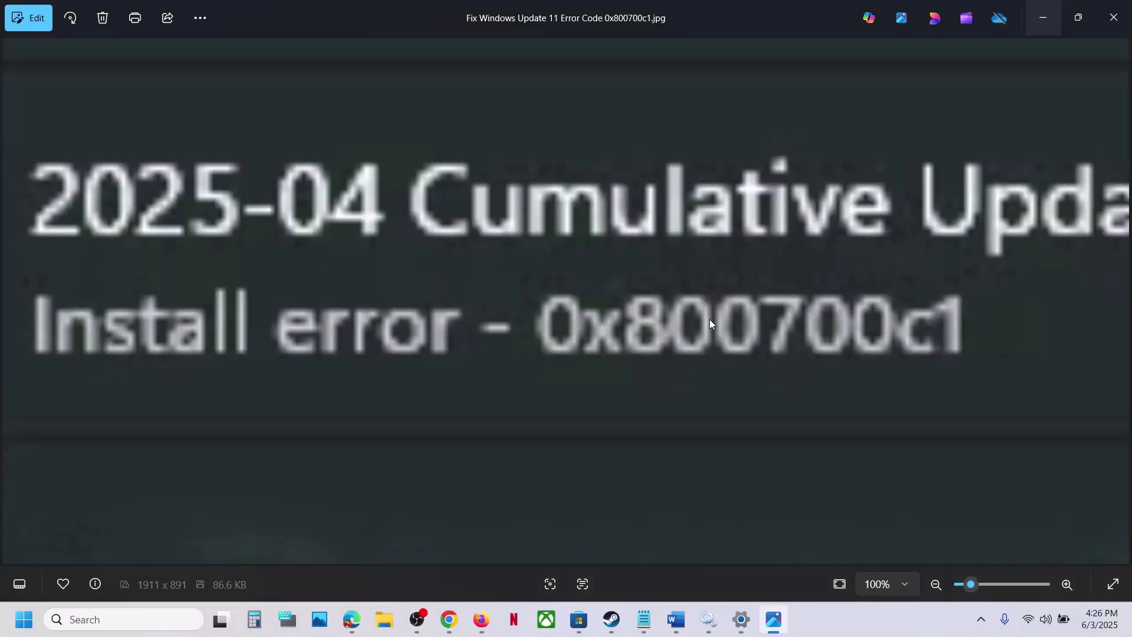
click(1041, 21)
click(882, 622)
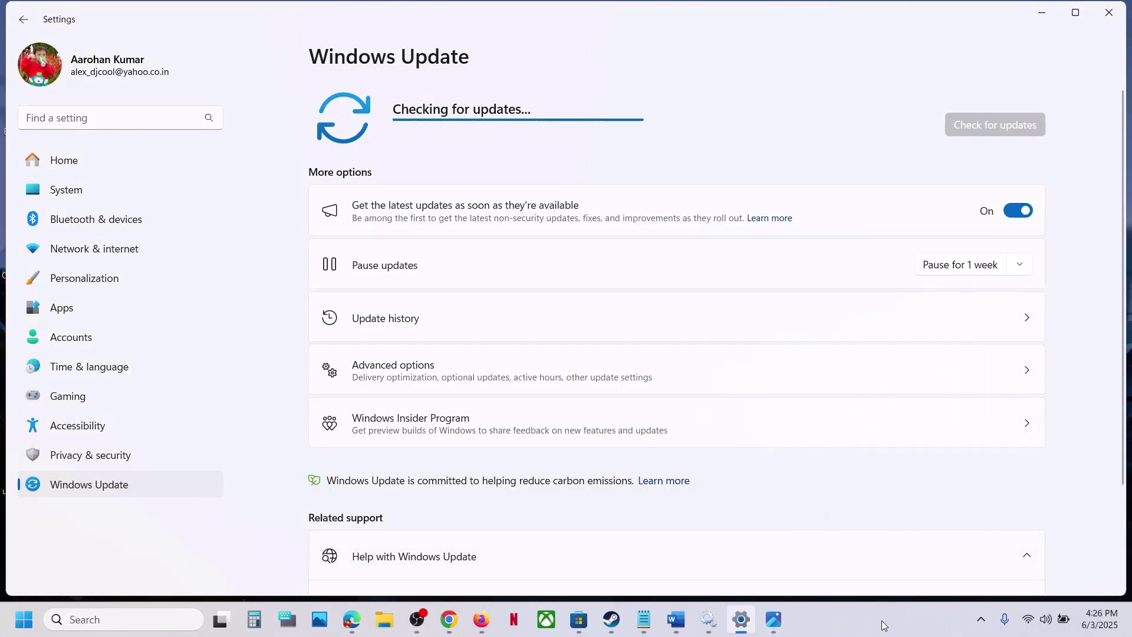